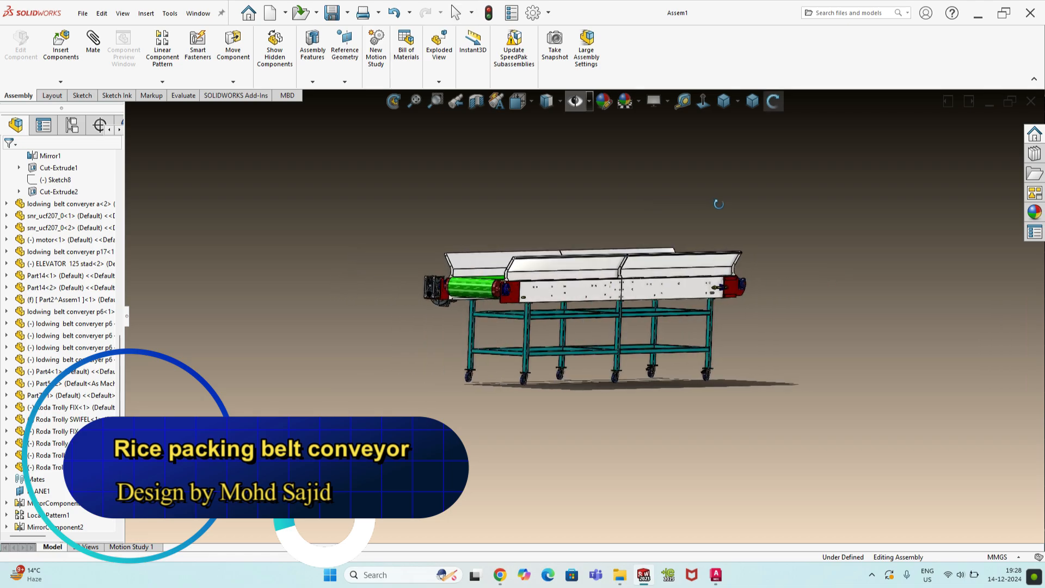
# - Examine the conveyor assembly in wireframe display from several angles, including the left side view and the roller area close up
pyautogui.click(704, 102)
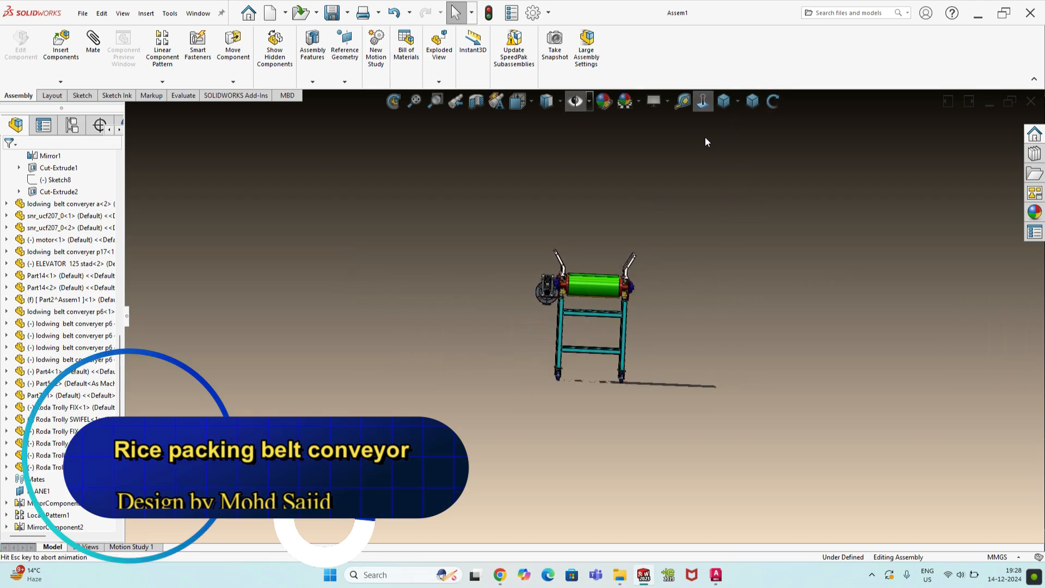
pyautogui.scroll(-8, 579, 300)
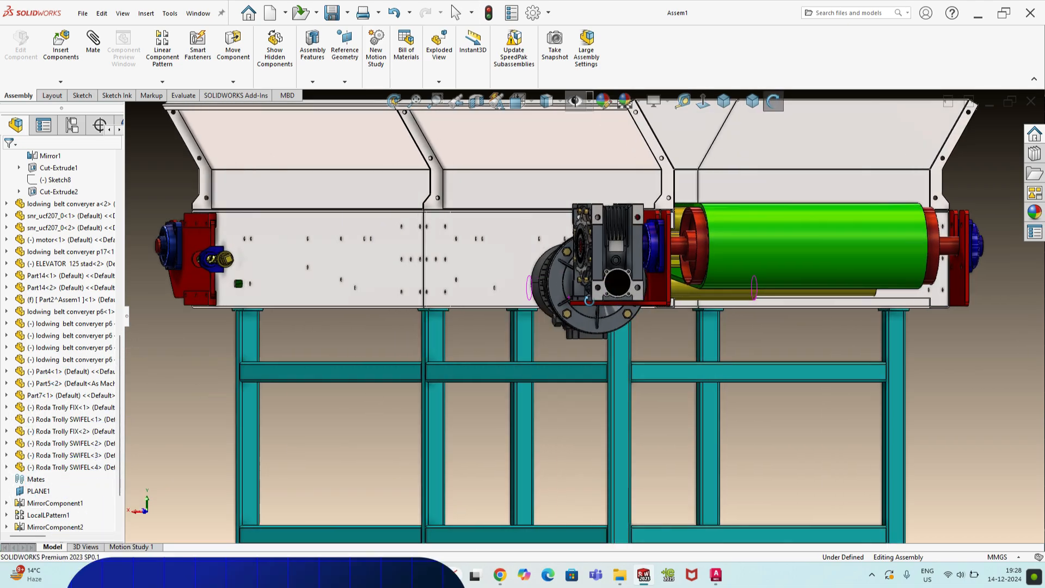
pyautogui.moveTo(598, 326); pyautogui.dragTo(465, 259, button='middle')
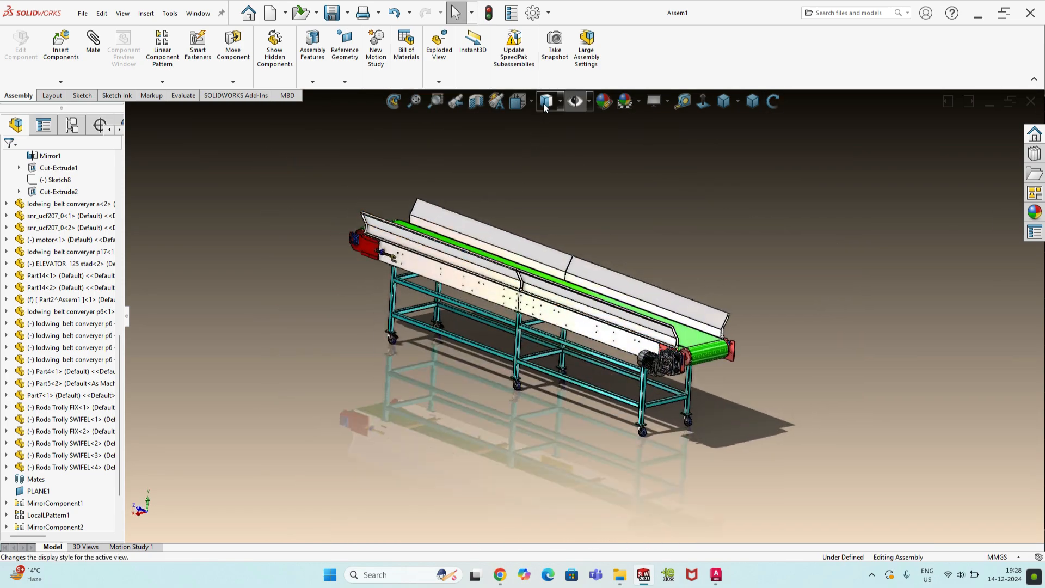
pyautogui.click(548, 207)
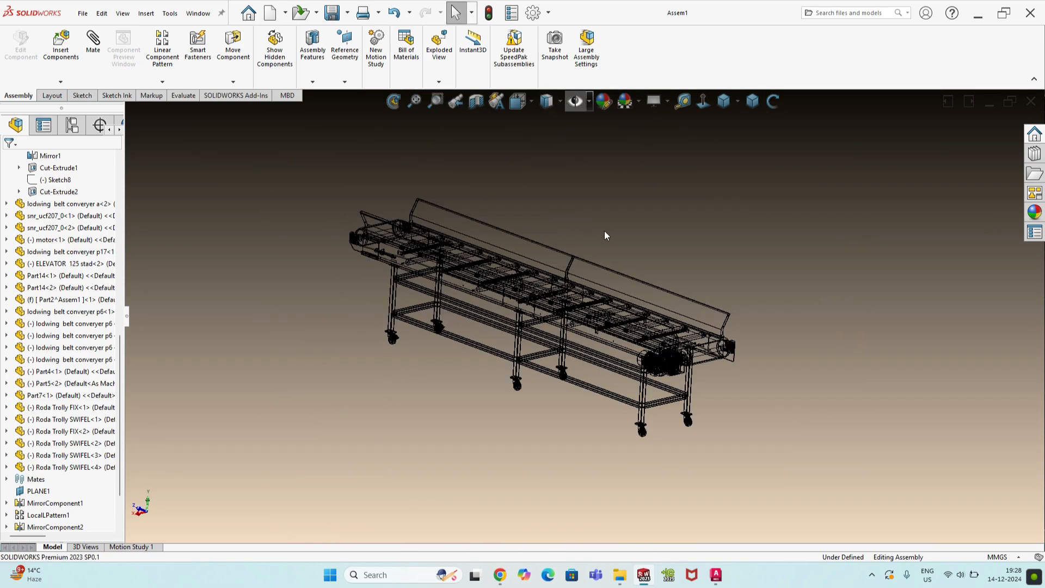
pyautogui.moveTo(520, 318); pyautogui.dragTo(633, 366, button='middle')
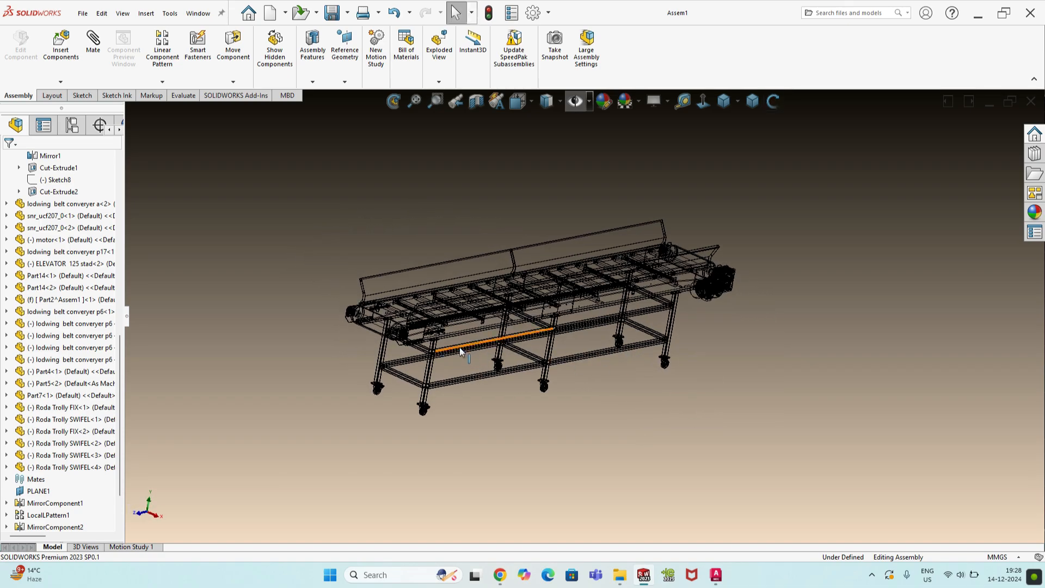
pyautogui.scroll(-3, 458, 344)
pyautogui.moveTo(477, 303); pyautogui.dragTo(560, 248, button='middle')
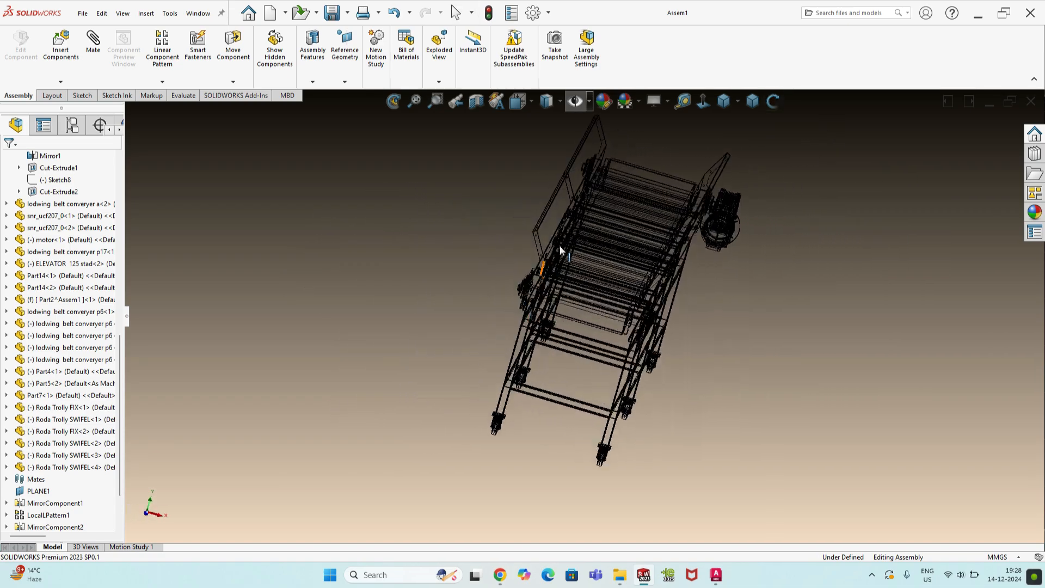
pyautogui.click(702, 107)
pyautogui.moveTo(804, 243); pyautogui.dragTo(752, 253, button='right')
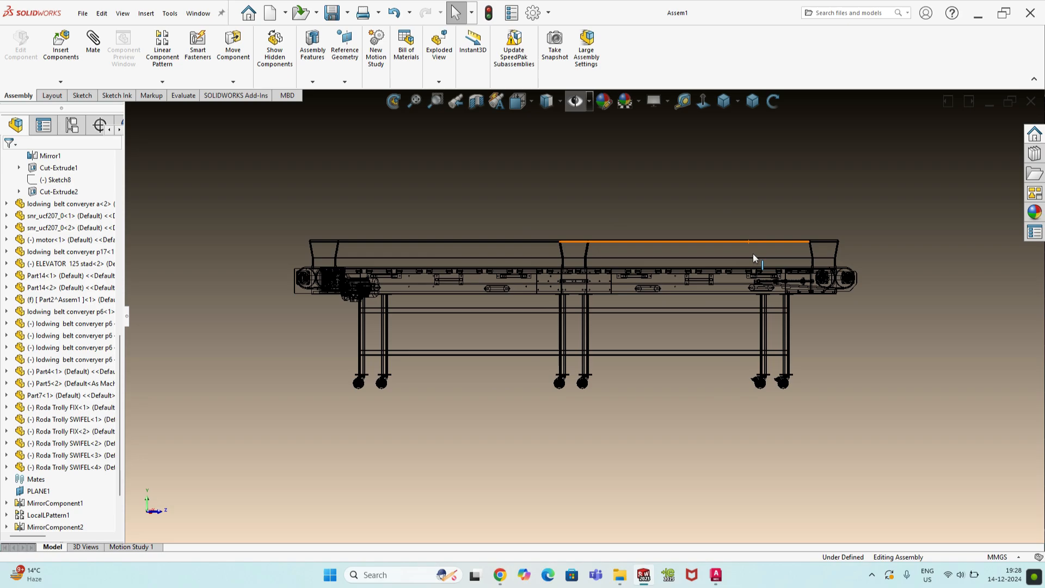
pyautogui.scroll(-5, 440, 292)
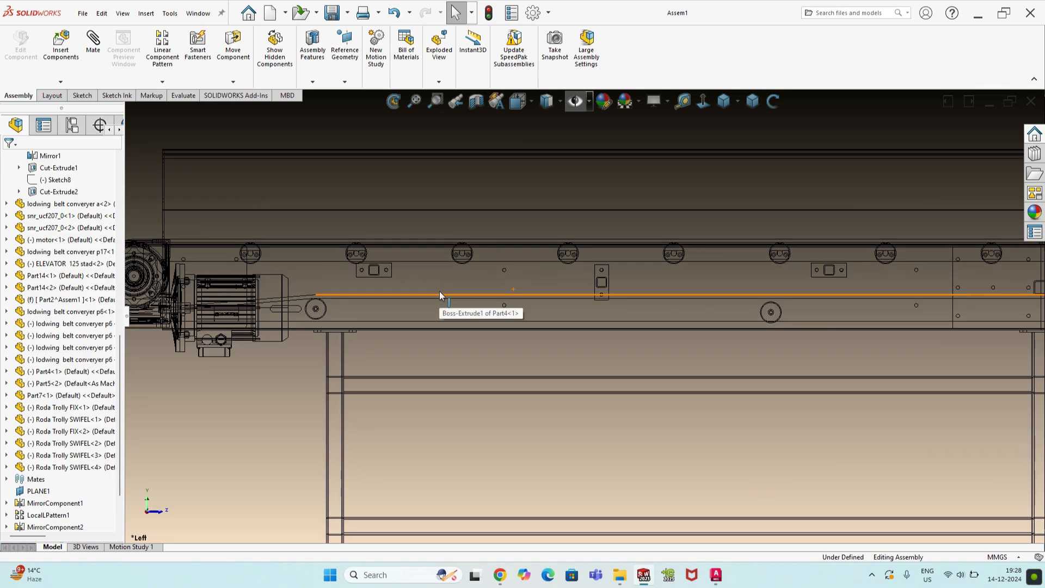
pyautogui.scroll(5, 545, 361)
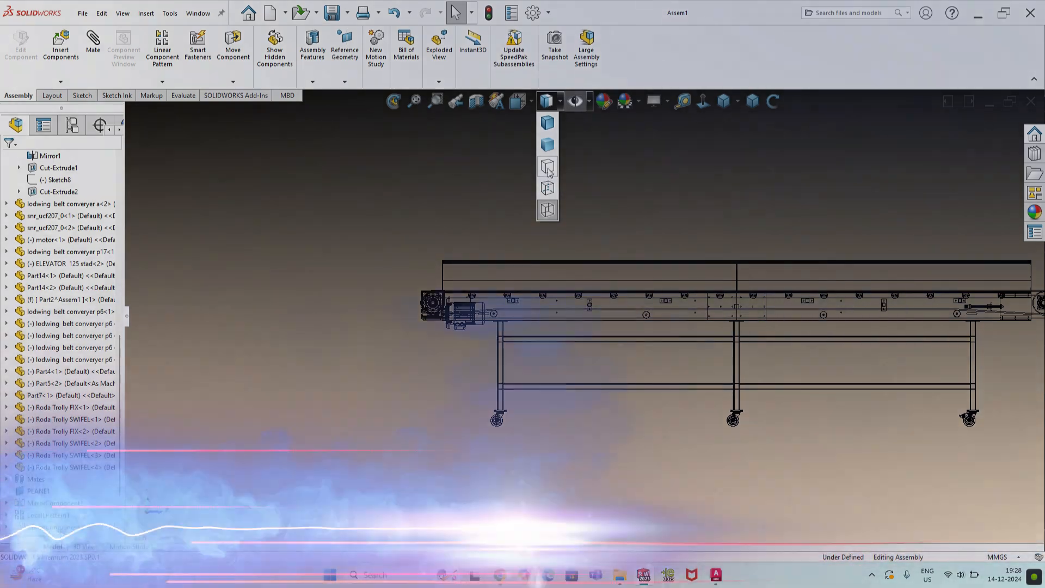
# - View the conveyor with hidden lines removed and with hidden lines visible, turning it to see both ends
pyautogui.click(549, 170)
pyautogui.moveTo(574, 234); pyautogui.dragTo(566, 179, button='middle')
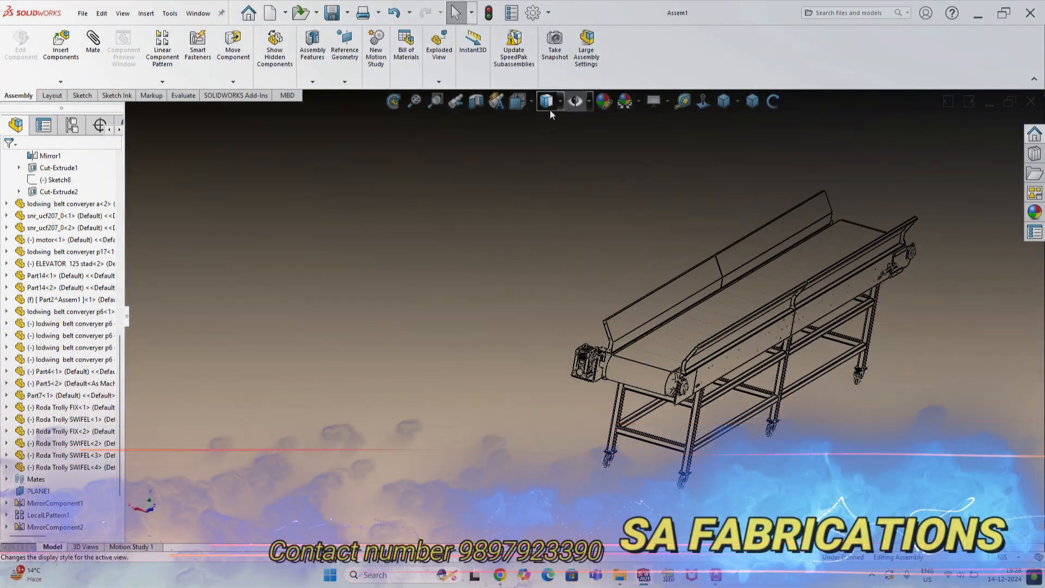
pyautogui.click(547, 103)
pyautogui.click(550, 196)
pyautogui.moveTo(547, 218); pyautogui.dragTo(519, 286, button='middle')
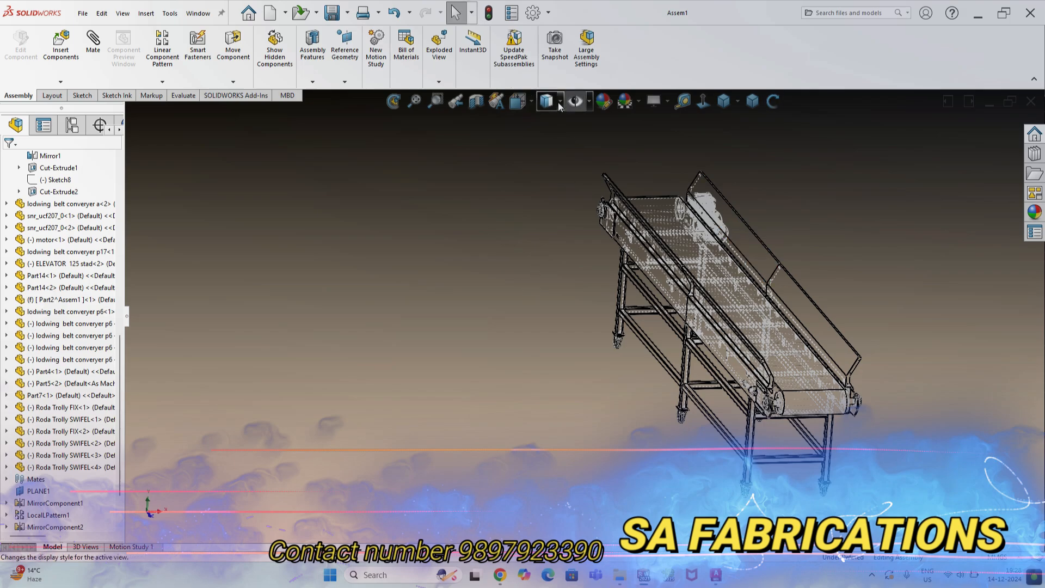
# - Return the conveyor to shaded display with edges and inspect it from the tail and motor sides
pyautogui.click(548, 125)
pyautogui.moveTo(598, 191); pyautogui.dragTo(680, 260, button='middle')
pyautogui.scroll(-6, 642, 321)
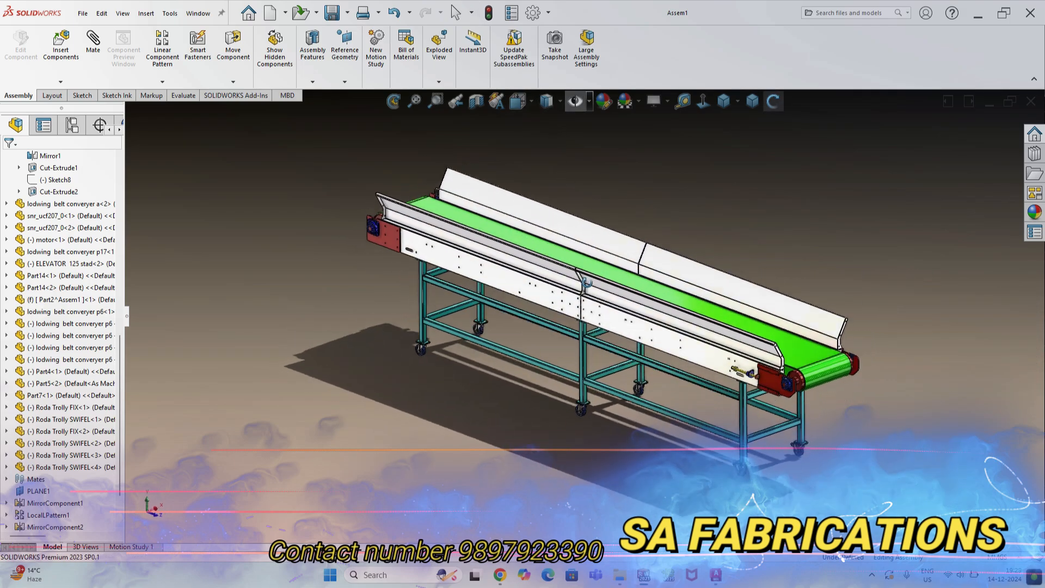
pyautogui.scroll(5, 608, 307)
pyautogui.moveTo(608, 306); pyautogui.dragTo(535, 289, button='middle')
pyautogui.scroll(-5, 536, 275)
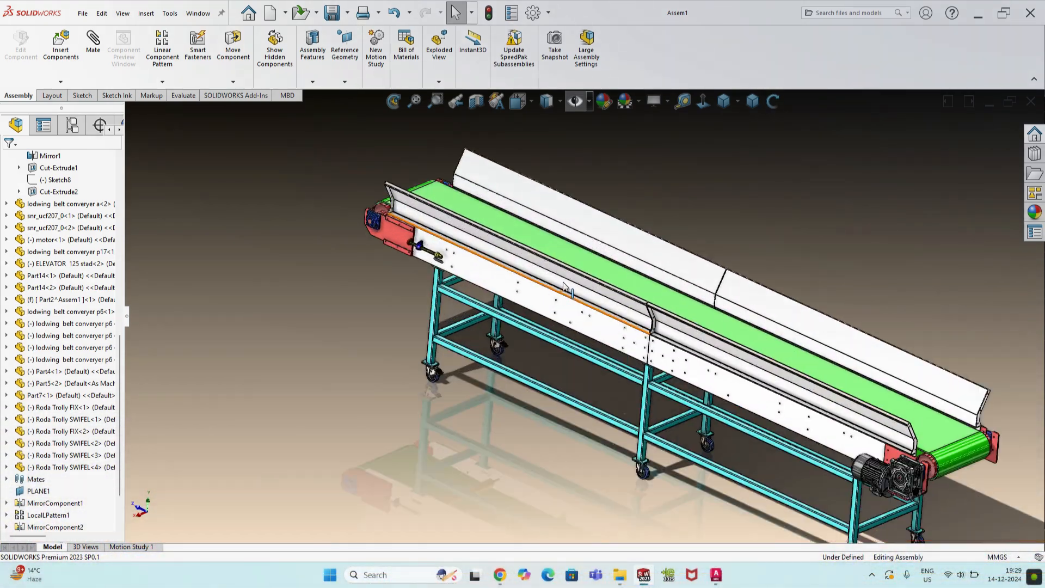
# - Start an exploded view and move the side guards (Part7) about 1773 mm upward along Y as a finished explode step
pyautogui.click(437, 48)
pyautogui.scroll(-5, 538, 236)
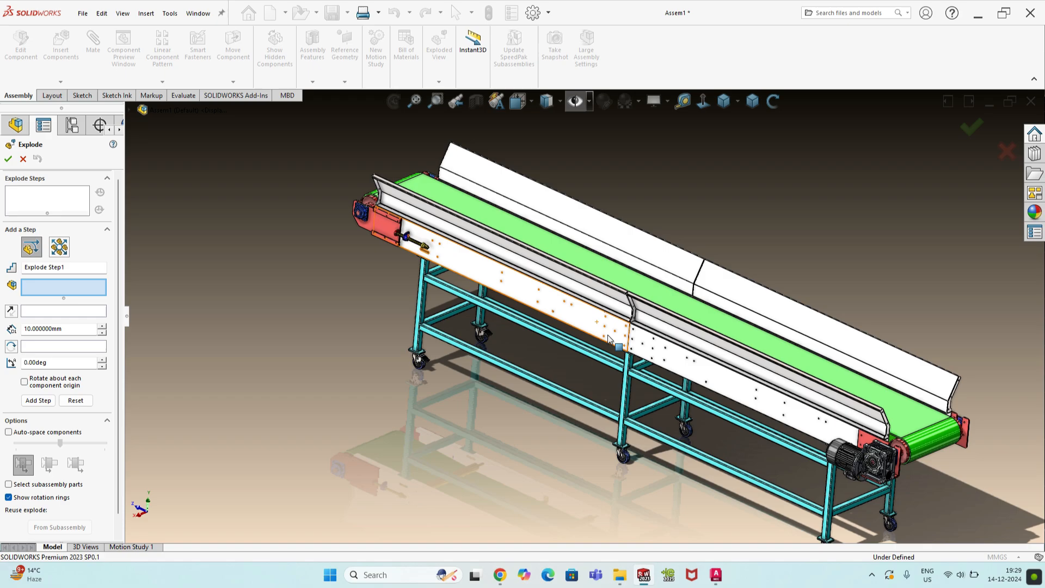
pyautogui.scroll(5, 596, 278)
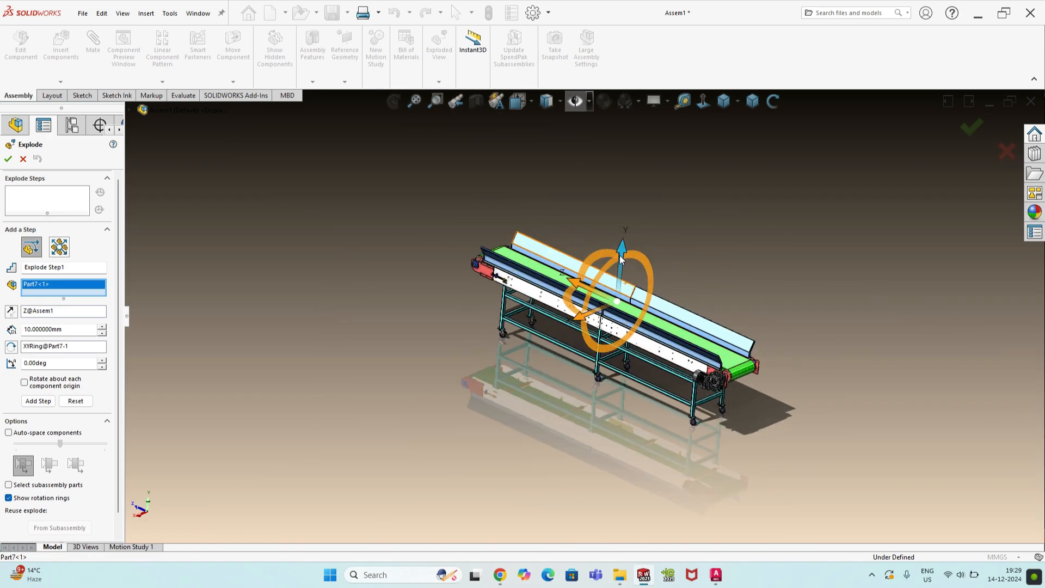
pyautogui.moveTo(626, 247); pyautogui.dragTo(631, 146)
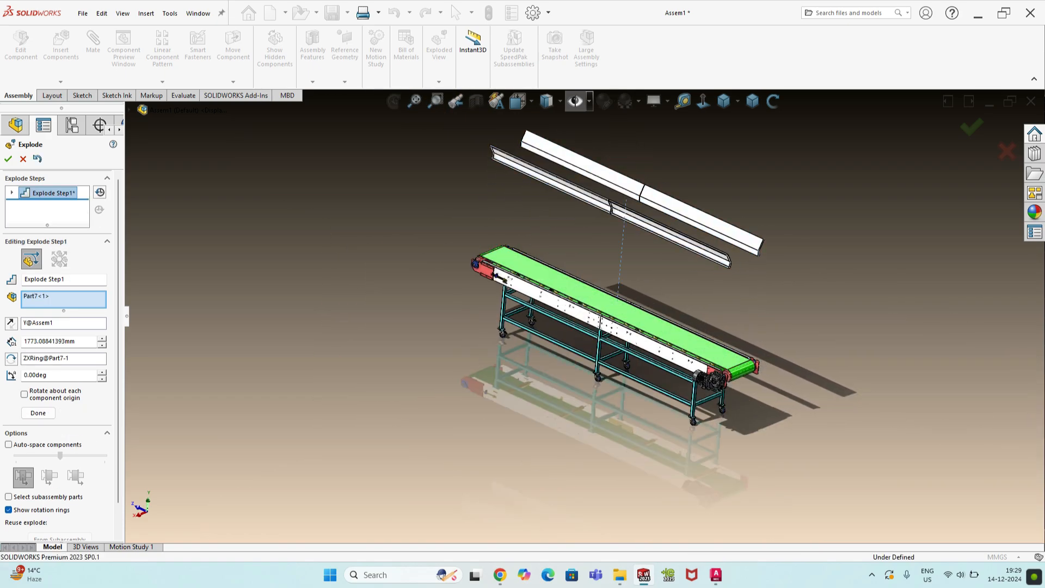
pyautogui.click(38, 413)
# - Add an explode step moving the green belt (Part4) about 3235 mm sideways along X, away from the frame
pyautogui.scroll(-3, 634, 314)
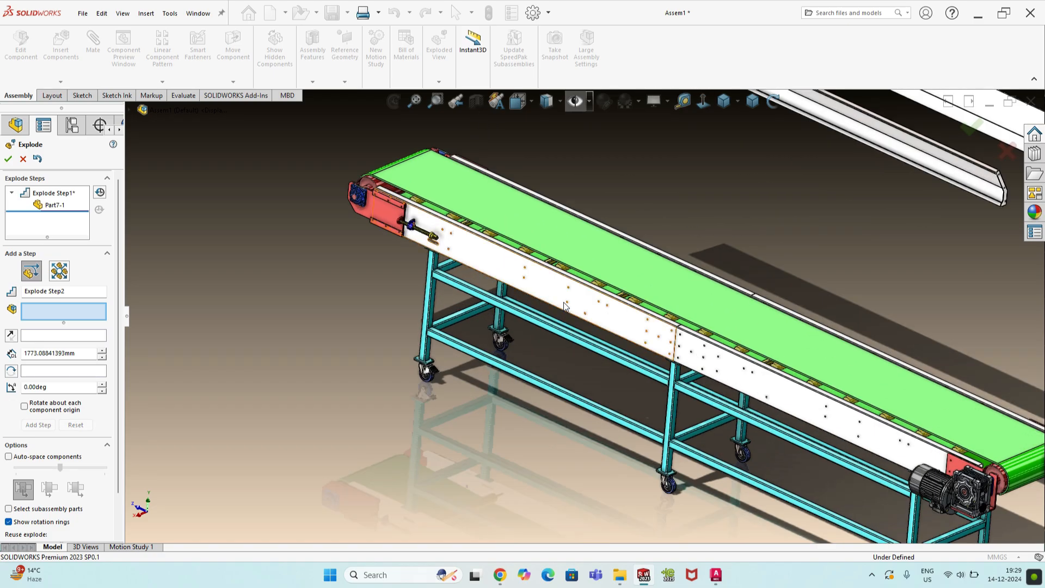
pyautogui.click(620, 308)
pyautogui.scroll(3, 634, 315)
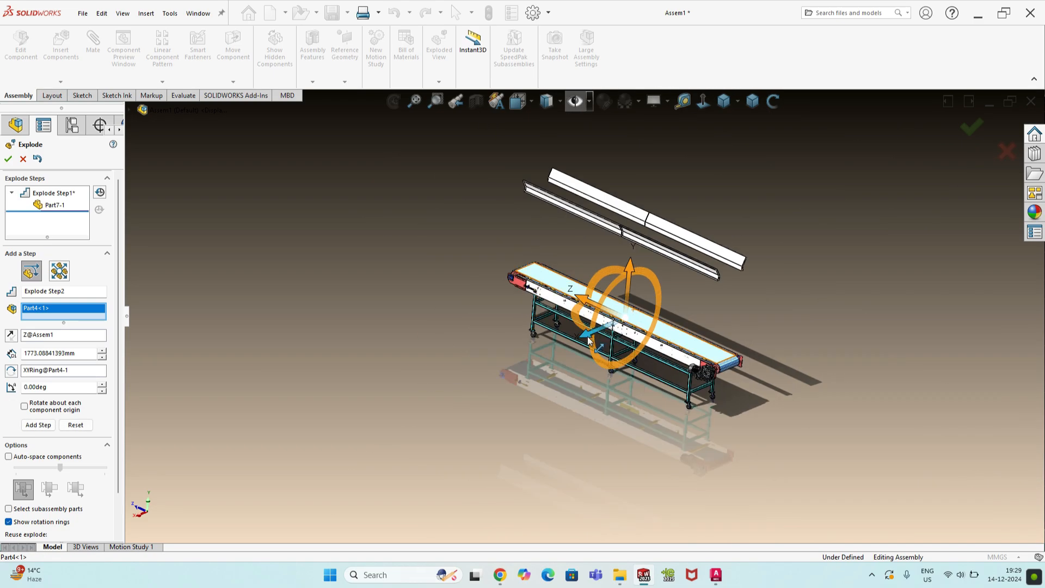
pyautogui.moveTo(588, 340); pyautogui.dragTo(699, 281)
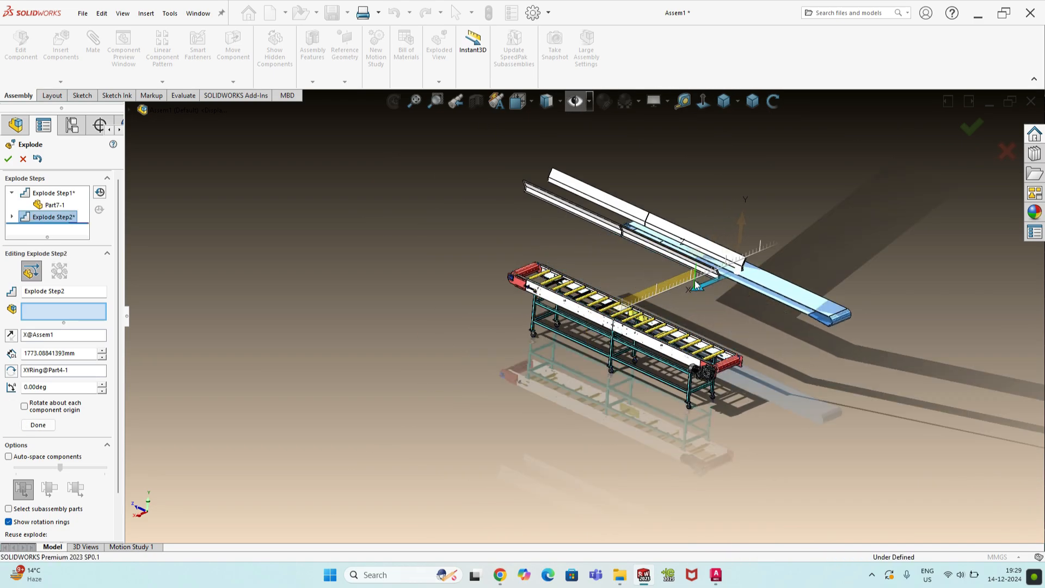
pyautogui.click(38, 437)
# - Explode both blue snr_ucf207 bearings of the end opposite the motor about 1251 mm outward along Z
pyautogui.scroll(-5, 490, 286)
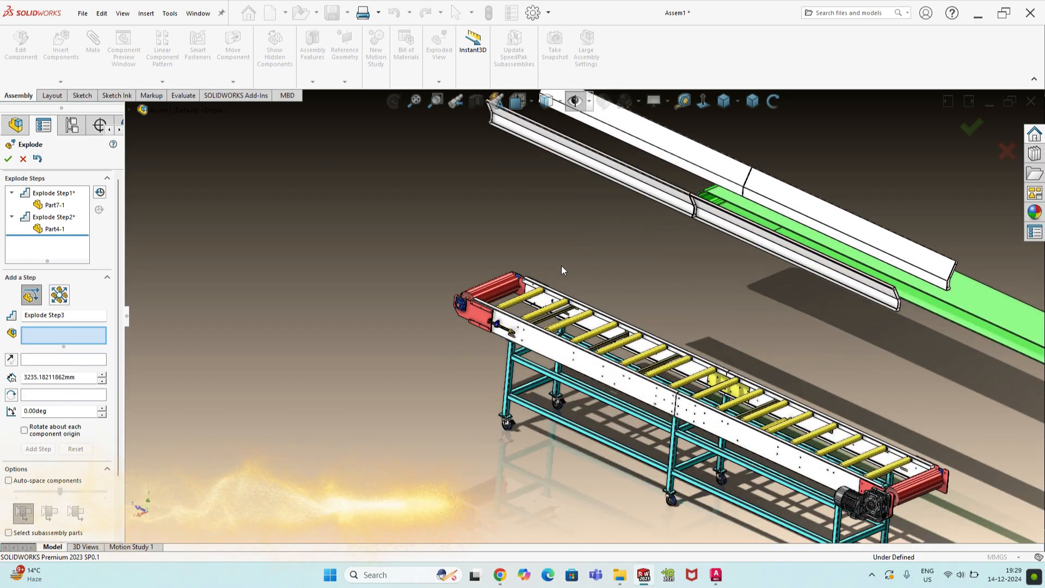
pyautogui.scroll(-3, 490, 287)
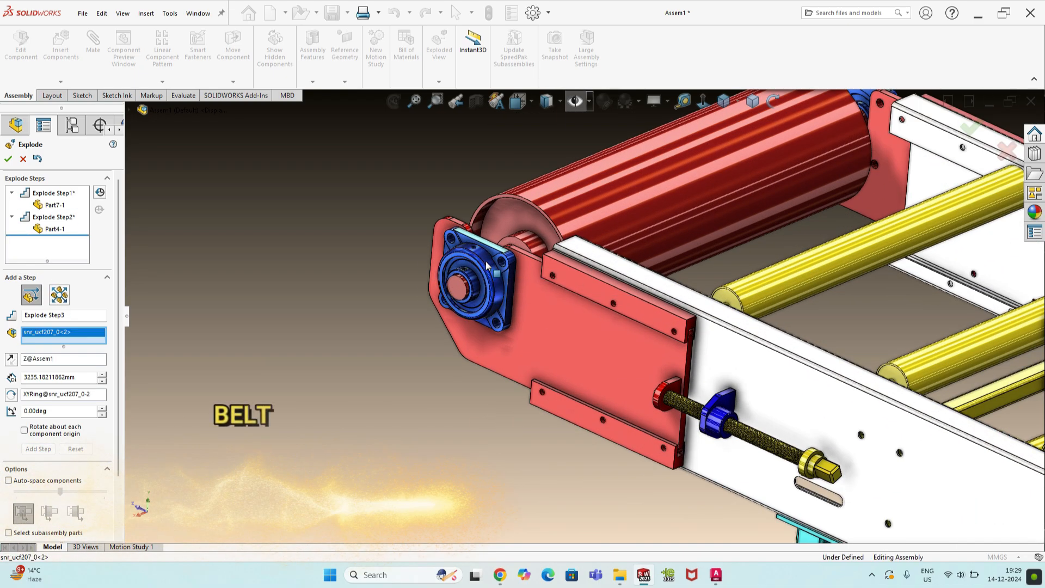
pyautogui.scroll(5, 487, 266)
pyautogui.scroll(-5, 673, 202)
pyautogui.click(738, 265)
pyautogui.scroll(5, 560, 326)
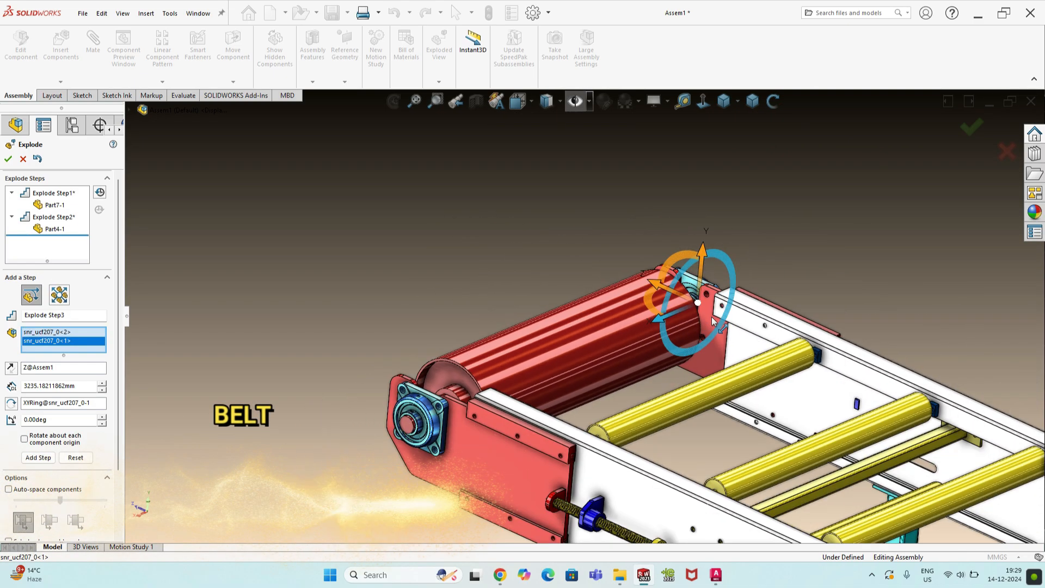
pyautogui.scroll(5, 573, 294)
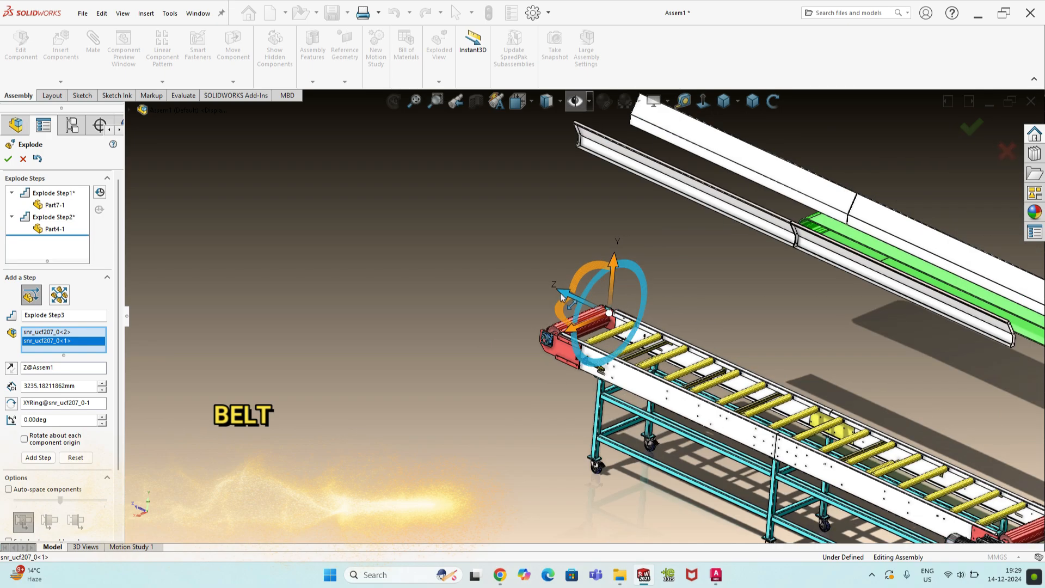
pyautogui.moveTo(560, 293); pyautogui.dragTo(461, 218)
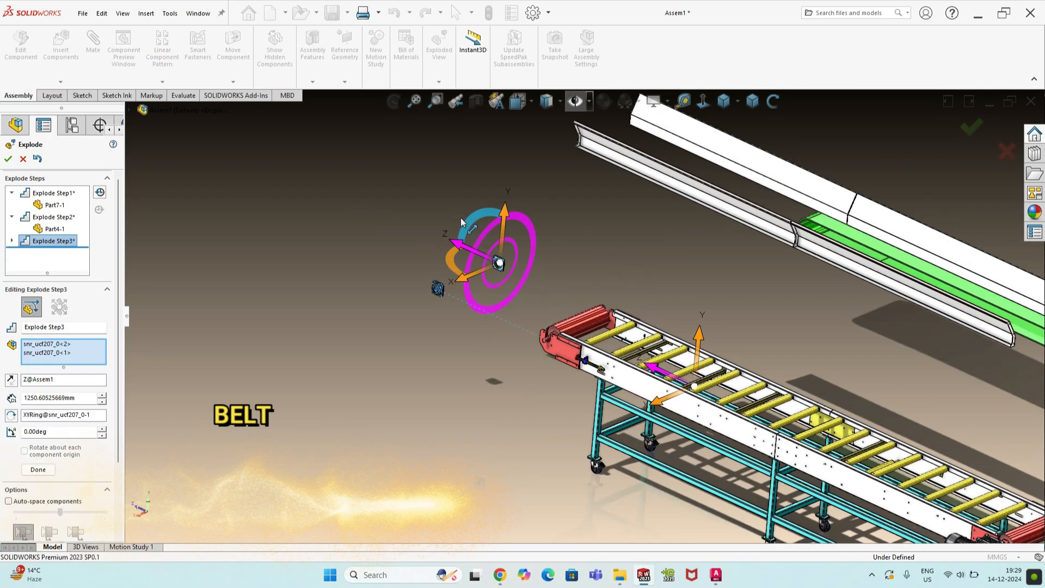
pyautogui.scroll(-2, 507, 291)
pyautogui.click(37, 469)
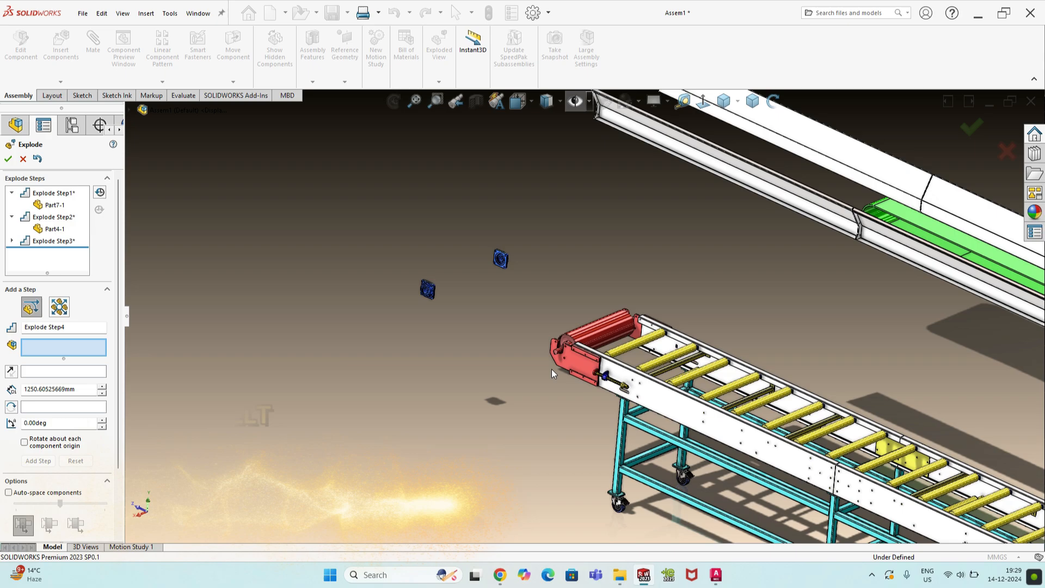
# - Explode the red end roller in two steps: about 346 mm up along Y and about 1624 mm outward along Z
pyautogui.scroll(-4, 579, 341)
pyautogui.click(608, 349)
pyautogui.scroll(4, 590, 374)
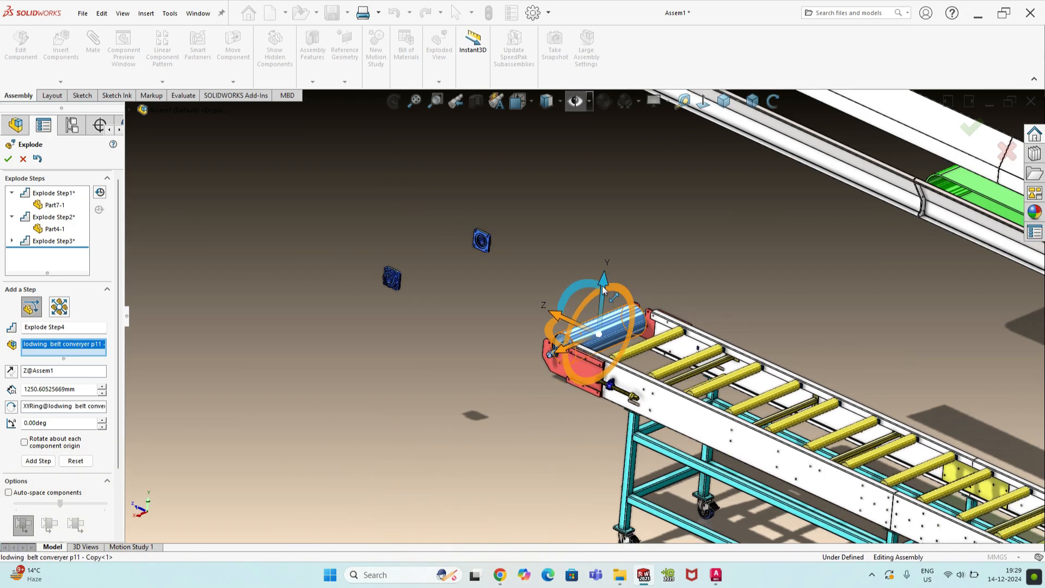
pyautogui.moveTo(601, 285); pyautogui.dragTo(609, 235)
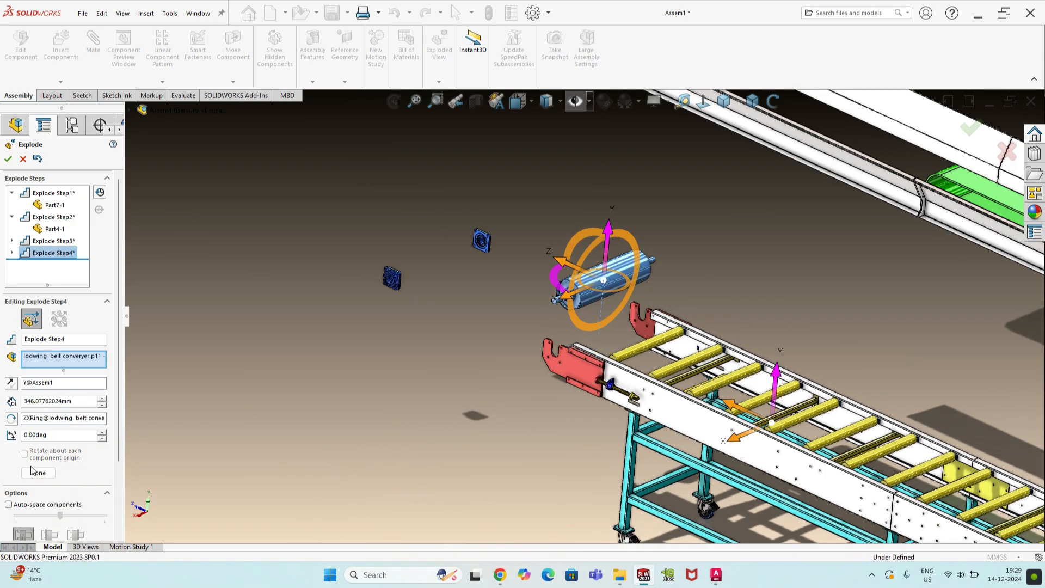
pyautogui.click(38, 473)
pyautogui.click(604, 283)
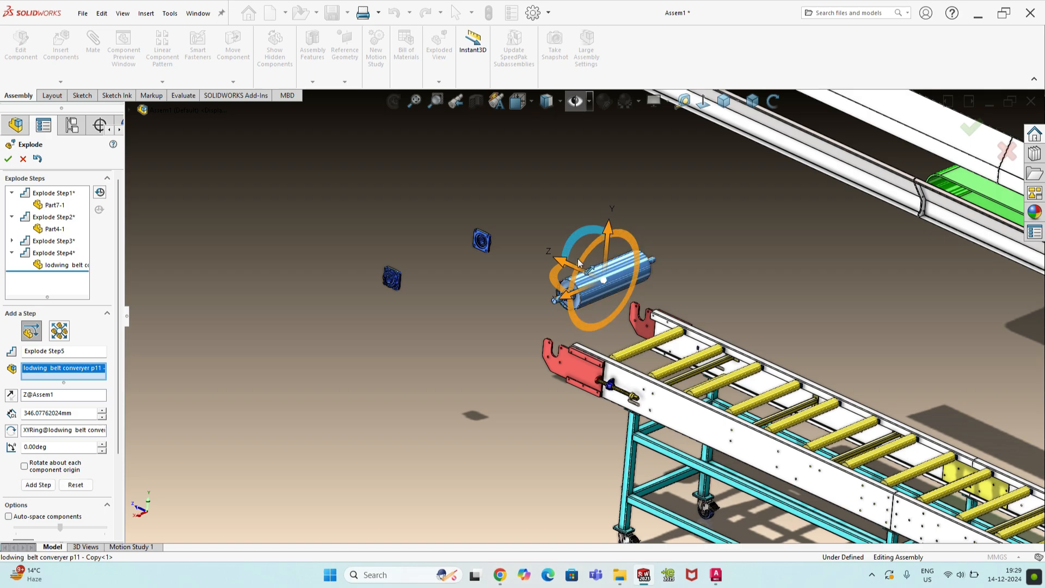
pyautogui.moveTo(557, 258); pyautogui.dragTo(334, 184)
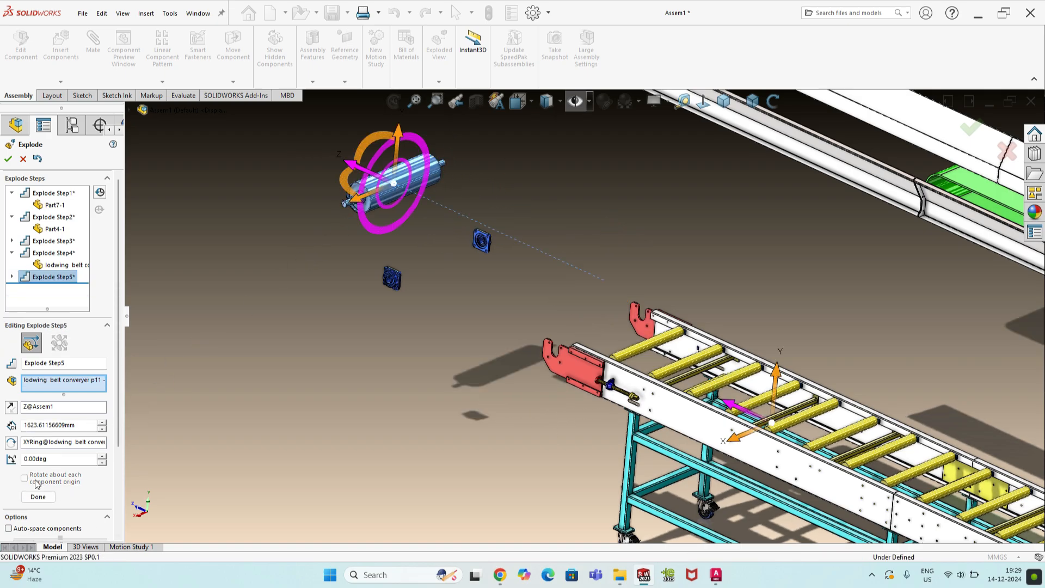
pyautogui.click(43, 492)
# - Explode the red bearing bracket plates about 1010 mm outward along Z from the side frames
pyautogui.scroll(-4, 563, 383)
pyautogui.click(560, 384)
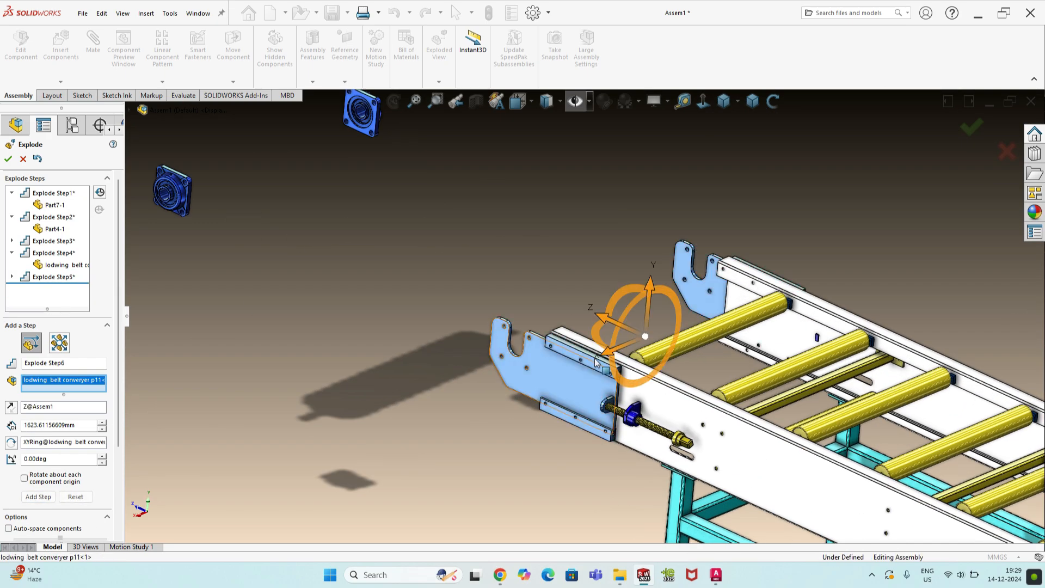
pyautogui.moveTo(608, 322); pyautogui.dragTo(316, 215)
pyautogui.click(38, 509)
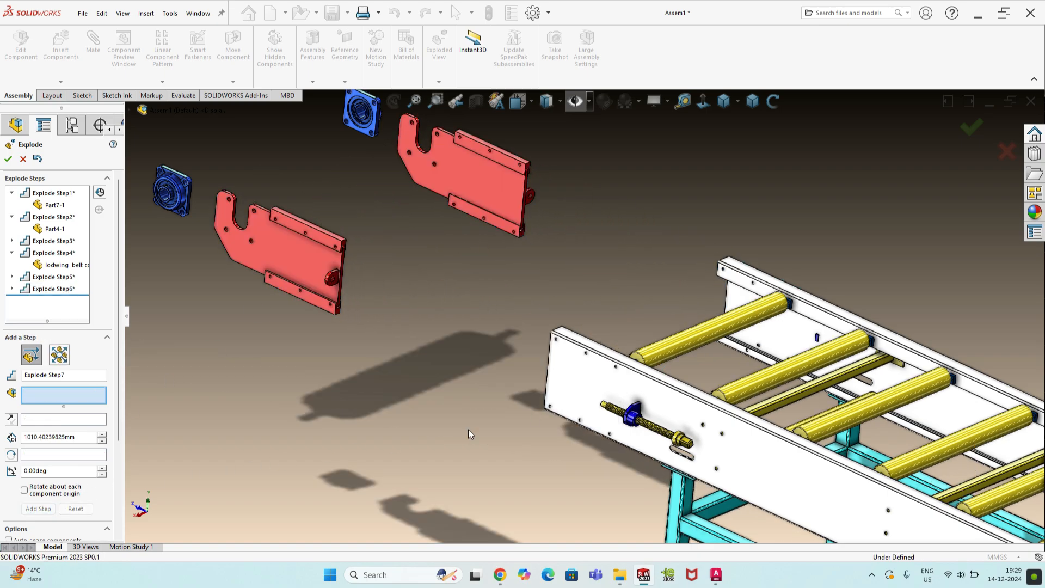
# - Explode the blue tensioner nut brackets about 945 mm outward along Z from the side frames
pyautogui.scroll(-6, 674, 427)
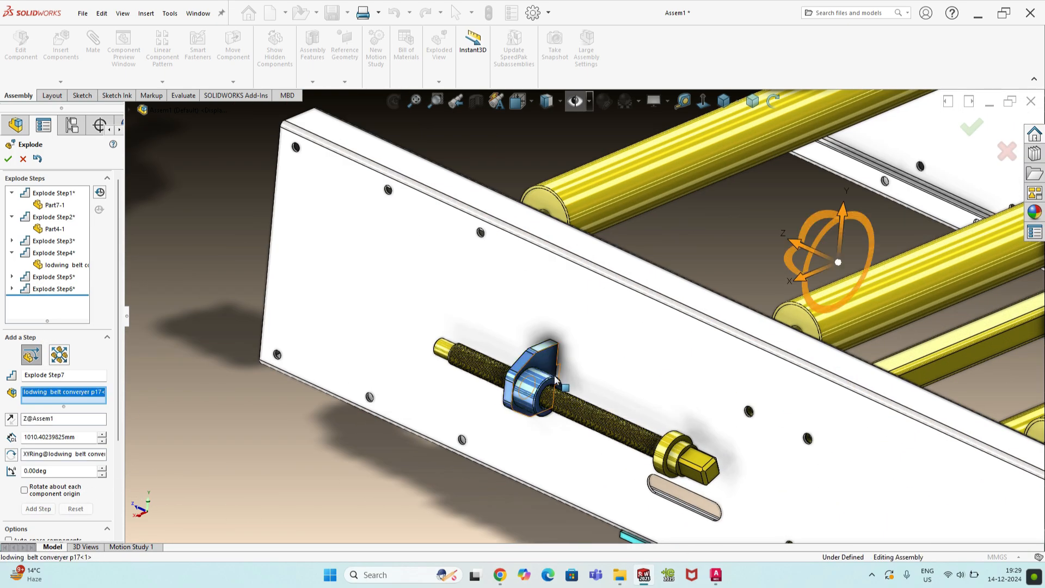
pyautogui.scroll(6, 556, 381)
pyautogui.scroll(-1, 676, 328)
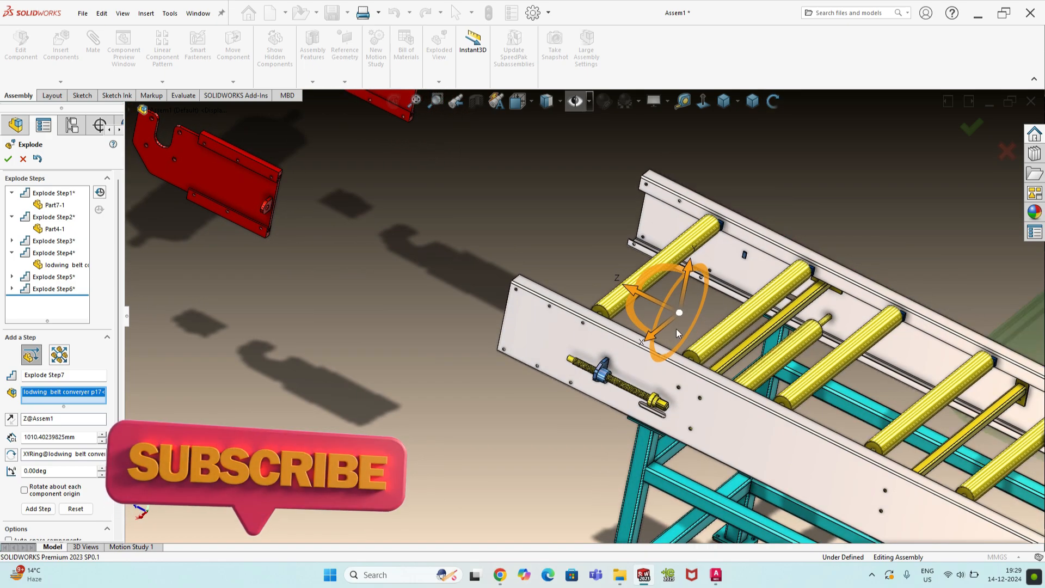
pyautogui.scroll(3, 584, 286)
pyautogui.moveTo(584, 286); pyautogui.dragTo(415, 205)
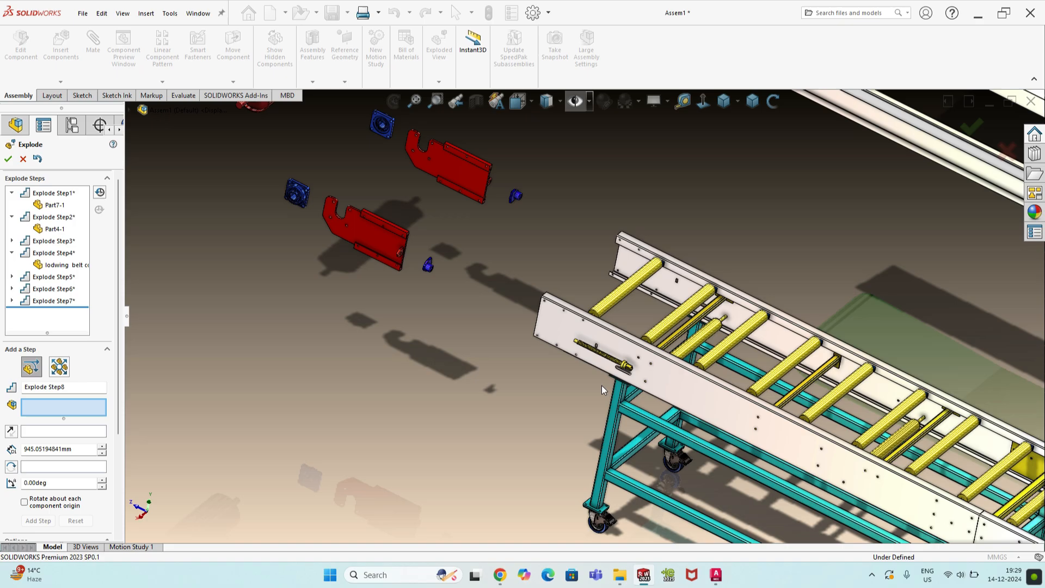
# - Explode both threaded tensioner rods about 787 mm outward along Z from the side frames
pyautogui.scroll(-4, 602, 385)
pyautogui.scroll(4, 593, 341)
pyautogui.moveTo(593, 342); pyautogui.dragTo(548, 272, button='middle')
pyautogui.scroll(-4, 671, 253)
pyautogui.click(657, 247)
pyautogui.scroll(4, 657, 248)
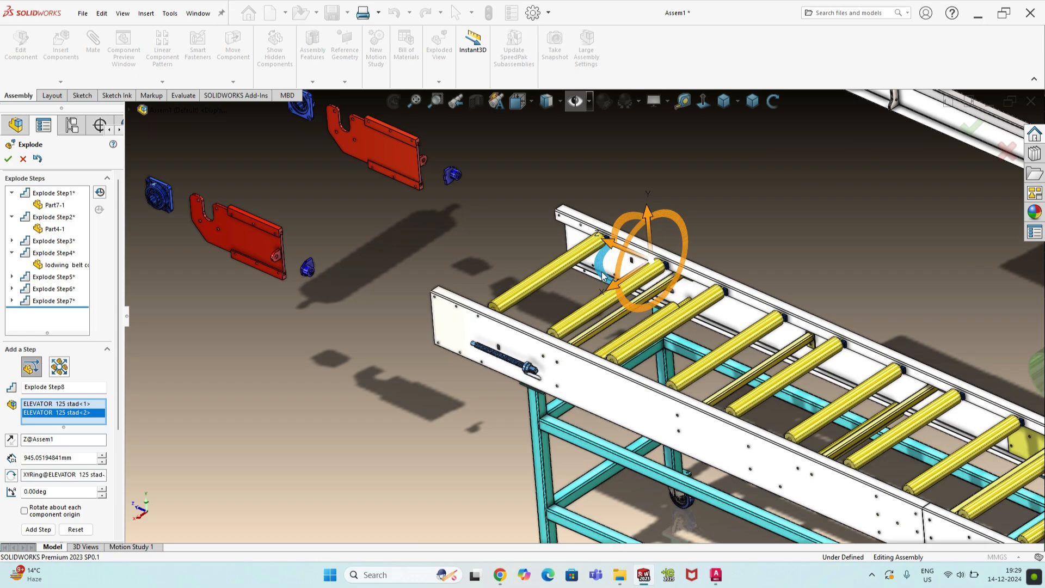
pyautogui.moveTo(622, 252); pyautogui.dragTo(456, 200)
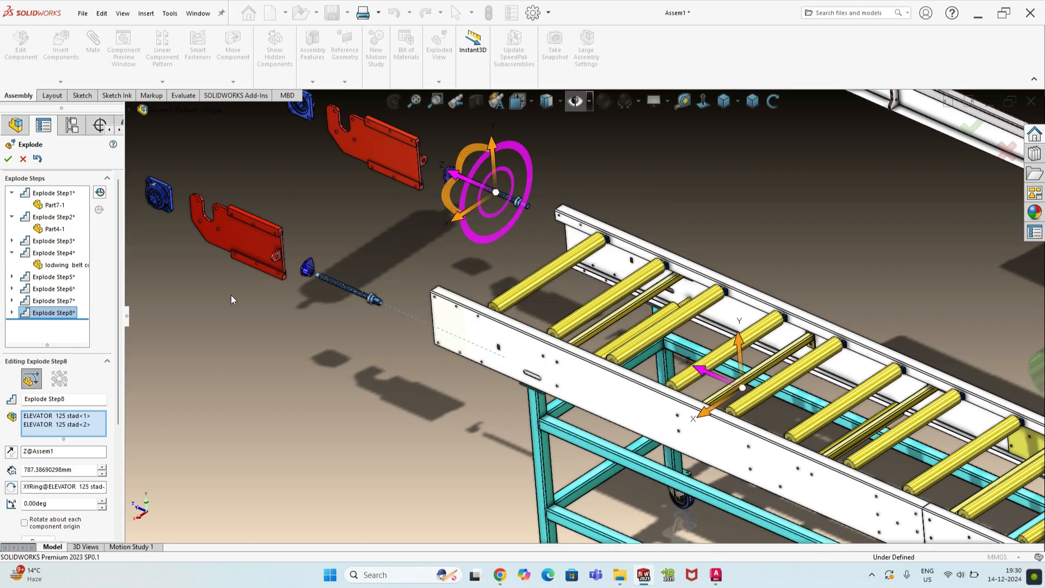
pyautogui.scroll(-4, 81, 380)
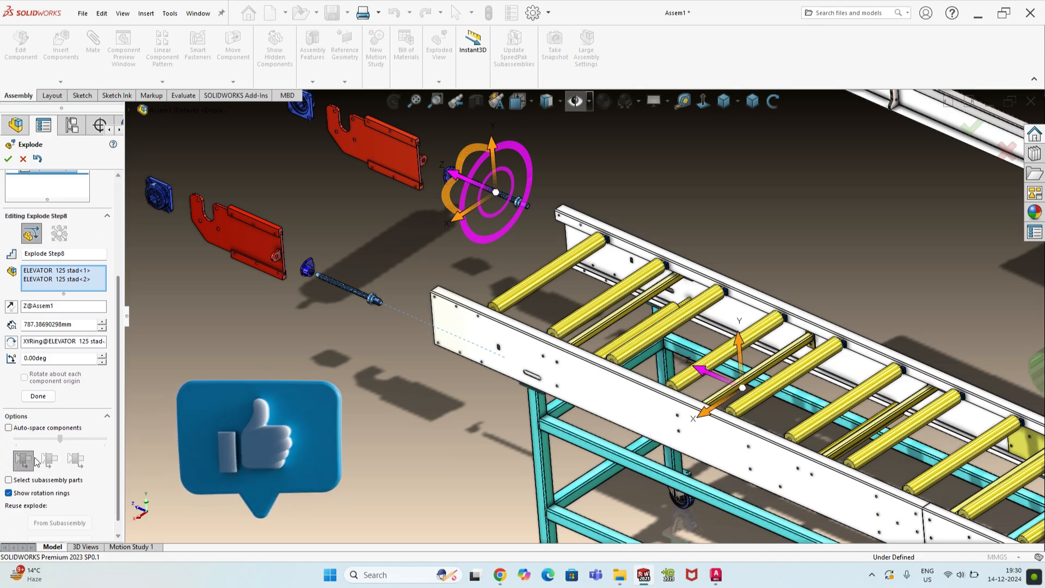
pyautogui.click(38, 400)
pyautogui.click(355, 425)
# - Explode the motor about 757 mm sideways along X, away from the drive roller shaft
pyautogui.moveTo(496, 420); pyautogui.dragTo(521, 401, button='middle')
pyautogui.scroll(4, 609, 360)
pyautogui.moveTo(610, 360)
pyautogui.mouseDown(button='middle')
pyautogui.moveTo(578, 368)
pyautogui.moveTo(590, 364)
pyautogui.mouseUp(button='middle')
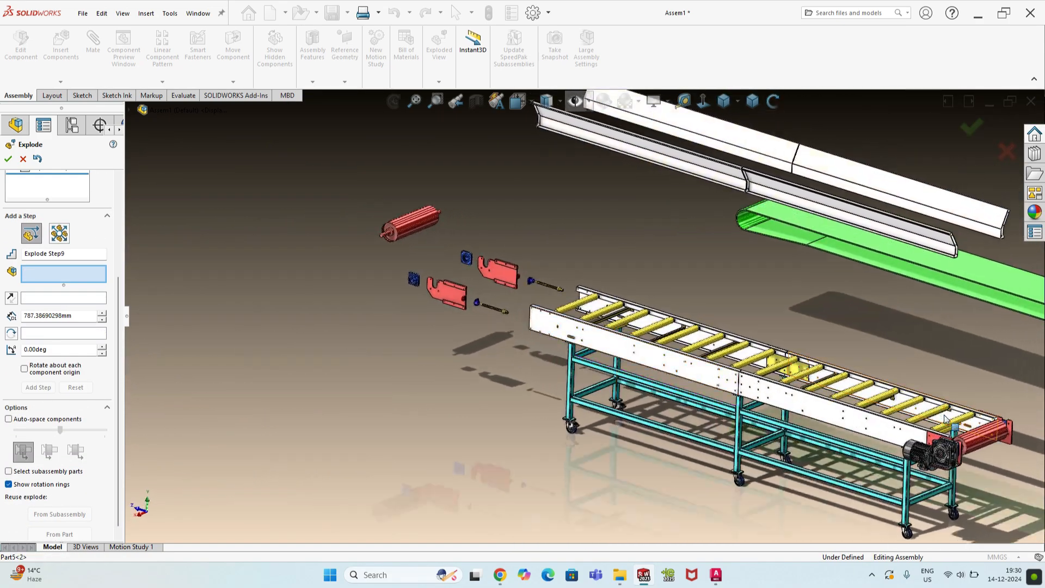
pyautogui.scroll(-4, 882, 436)
pyautogui.moveTo(728, 409)
pyautogui.mouseDown(button='middle')
pyautogui.moveTo(703, 385)
pyautogui.moveTo(625, 415)
pyautogui.moveTo(715, 406)
pyautogui.mouseUp(button='middle')
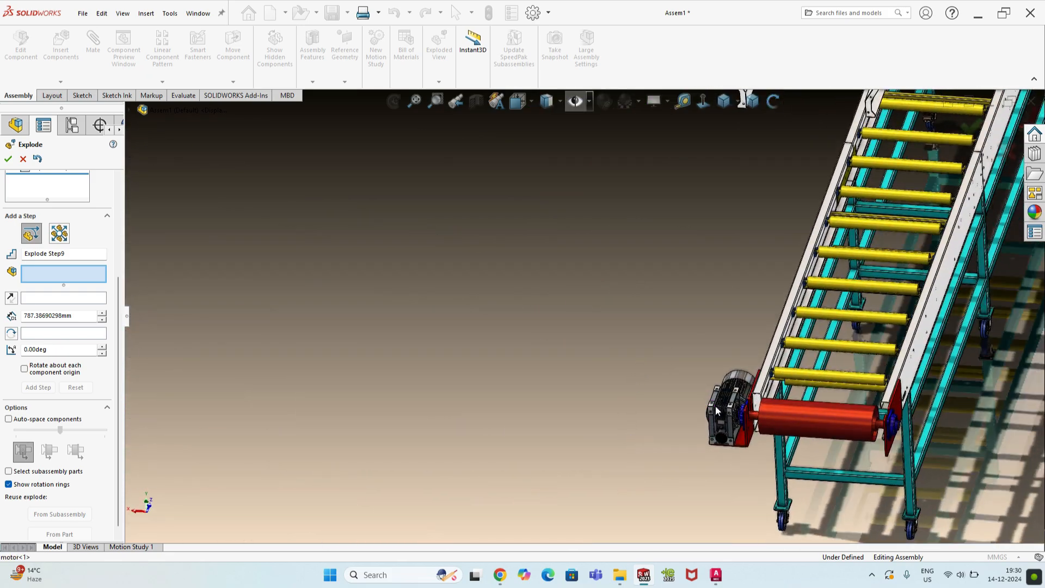
pyautogui.scroll(-5, 625, 411)
pyautogui.click(599, 411)
pyautogui.scroll(5, 618, 416)
pyautogui.moveTo(618, 416); pyautogui.dragTo(576, 359, button='middle')
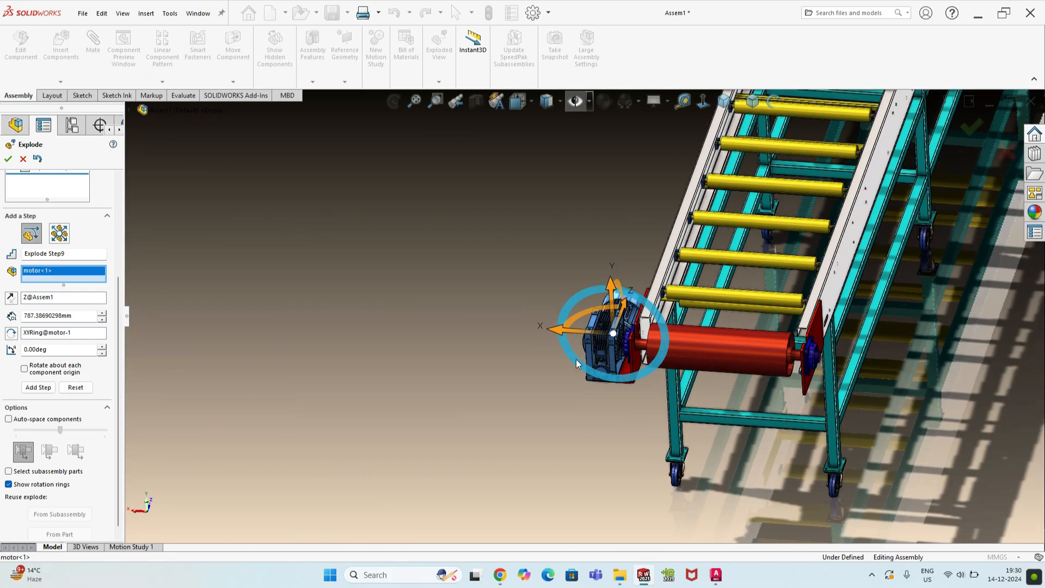
pyautogui.moveTo(557, 331); pyautogui.dragTo(365, 328)
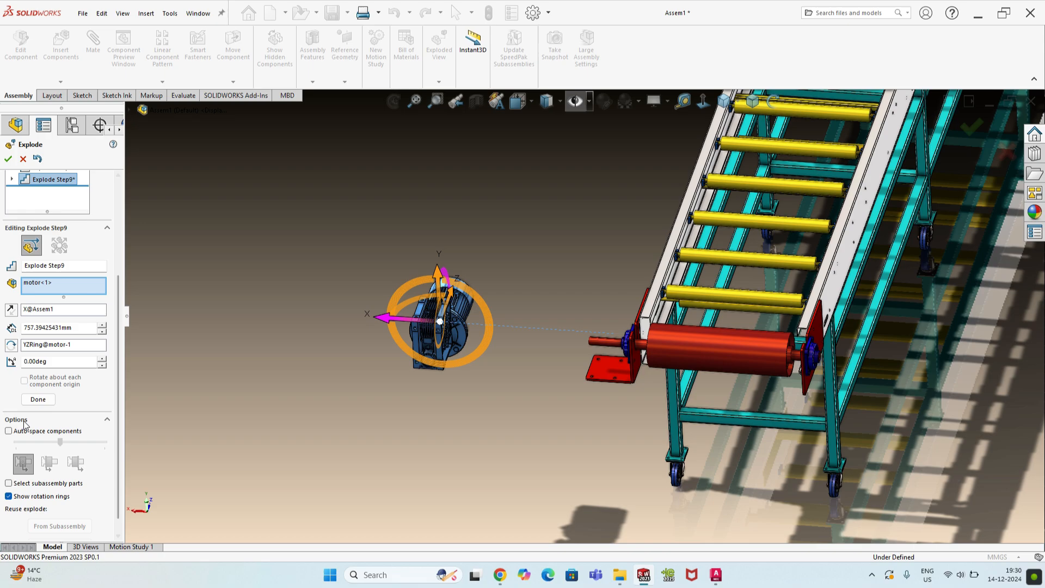
pyautogui.press('Return')
# - Explode the blue motor-side bearing of the drive roller about 550 mm outward along X
pyautogui.scroll(-6, 645, 325)
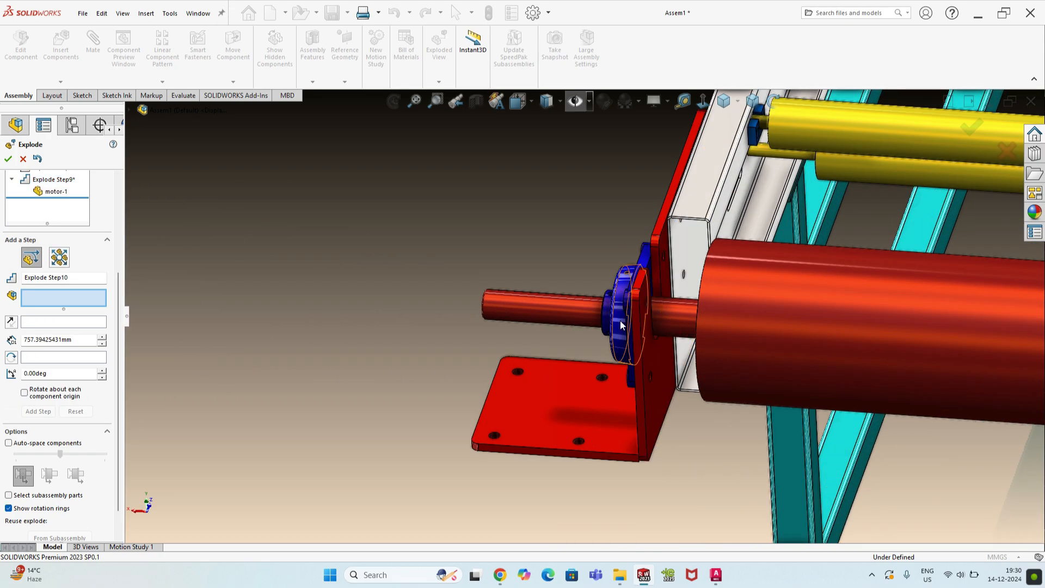
pyautogui.click(620, 301)
pyautogui.scroll(5, 589, 371)
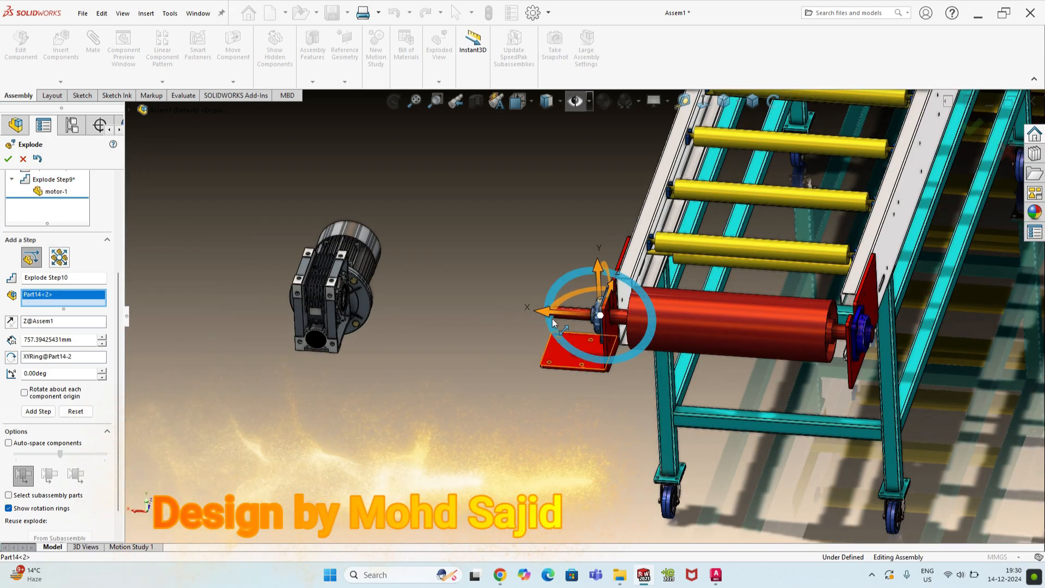
pyautogui.moveTo(552, 318); pyautogui.dragTo(360, 308)
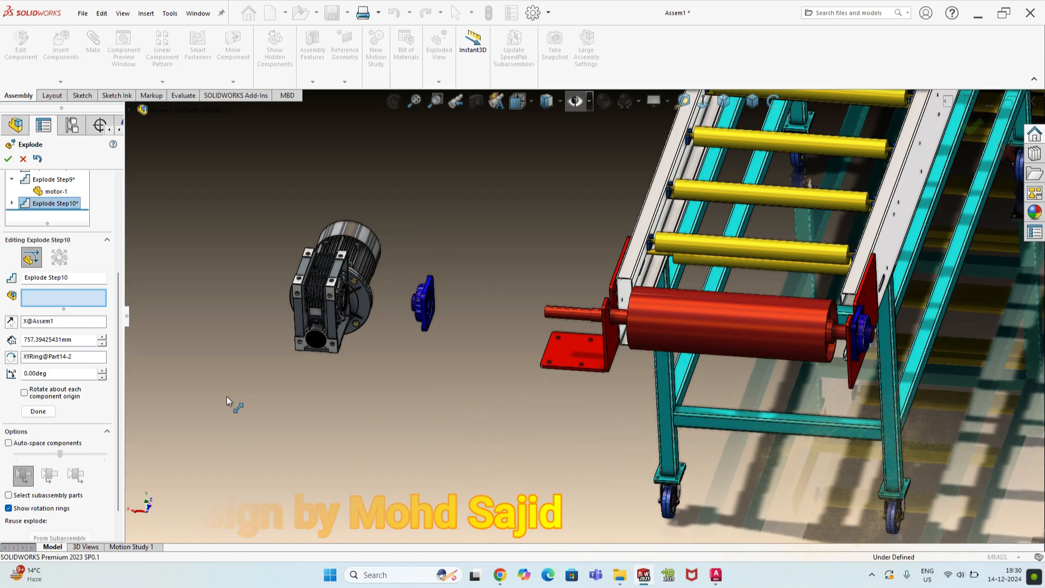
pyautogui.click(186, 427)
# - Explode the blue bearing on the drive roller's side opposite the motor about 821 mm outward along X
pyautogui.scroll(-5, 719, 340)
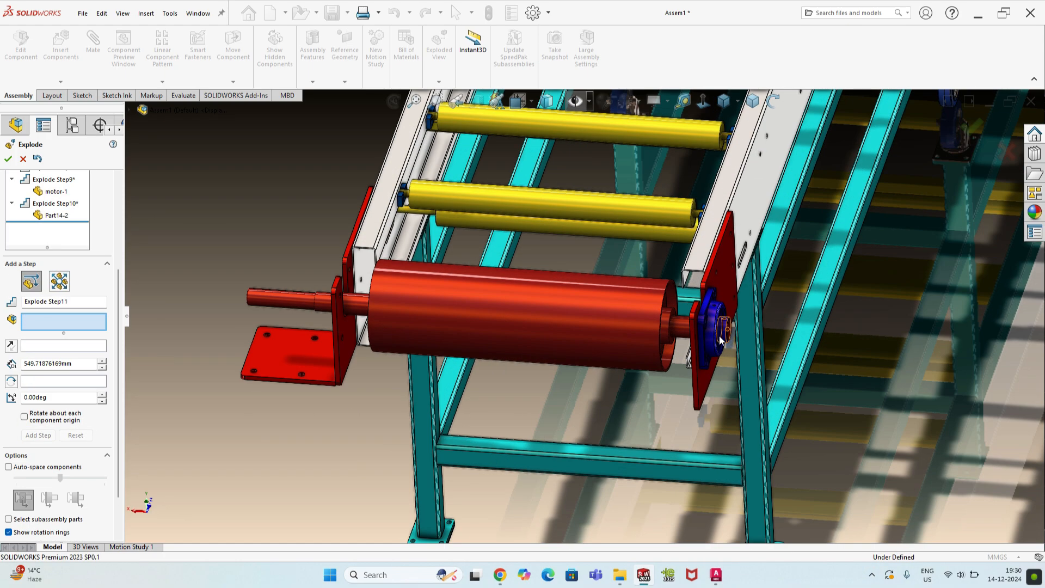
pyautogui.scroll(5, 626, 323)
pyautogui.moveTo(593, 322); pyautogui.dragTo(784, 333)
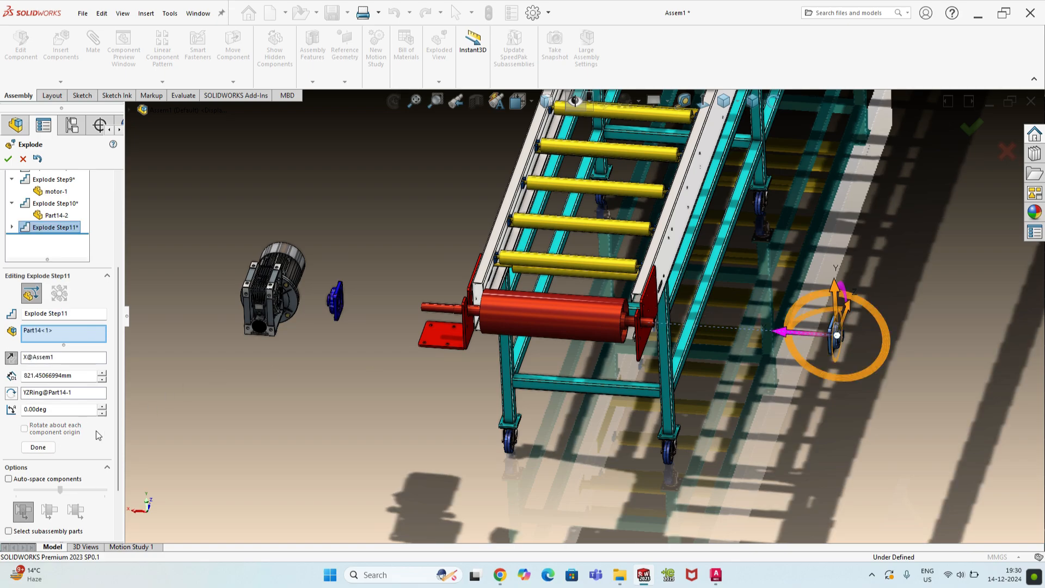
pyautogui.click(38, 446)
# - Explode the red drive roller in two steps: about 555 mm up along Y and about 2201 mm outward along Z
pyautogui.click(533, 320)
pyautogui.scroll(3, 553, 278)
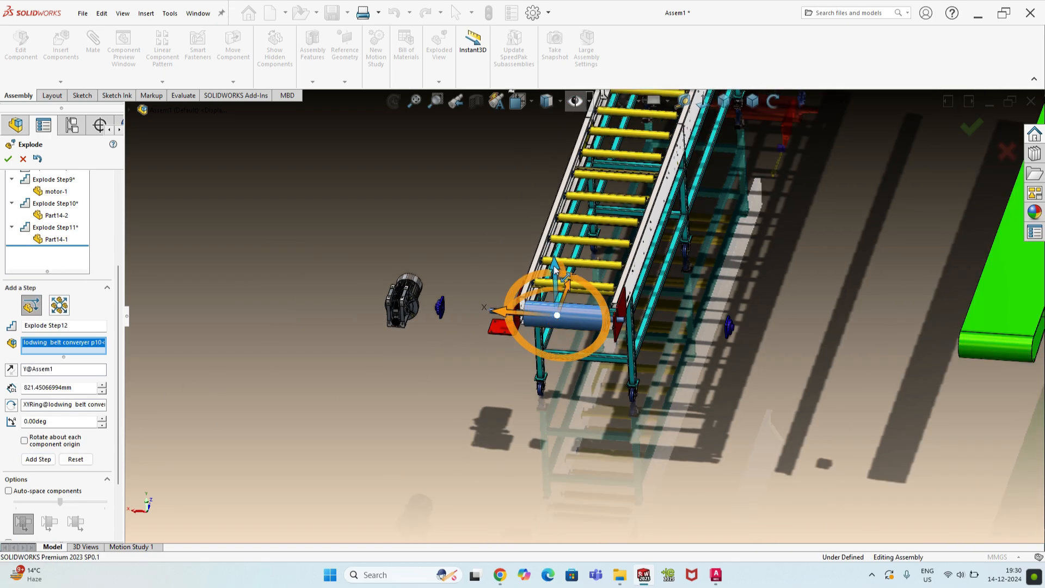
pyautogui.moveTo(553, 266); pyautogui.dragTo(538, 224)
pyautogui.click(38, 471)
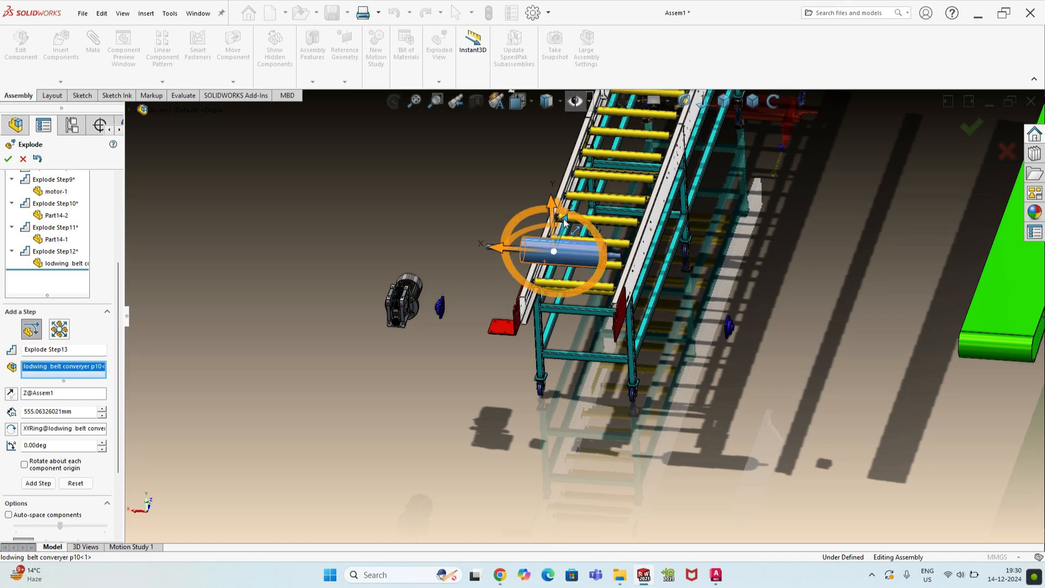
pyautogui.moveTo(563, 221); pyautogui.dragTo(531, 344)
pyautogui.moveTo(524, 385); pyautogui.dragTo(525, 386)
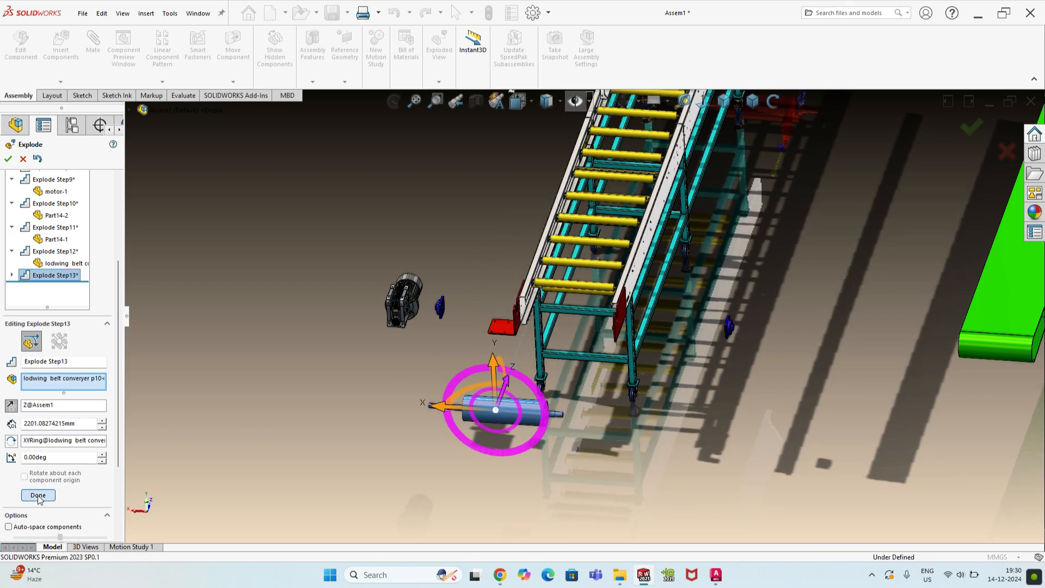
pyautogui.click(38, 495)
# - Explode the red bracket plates at the motor end about 970 mm outward along Z
pyautogui.scroll(-5, 550, 313)
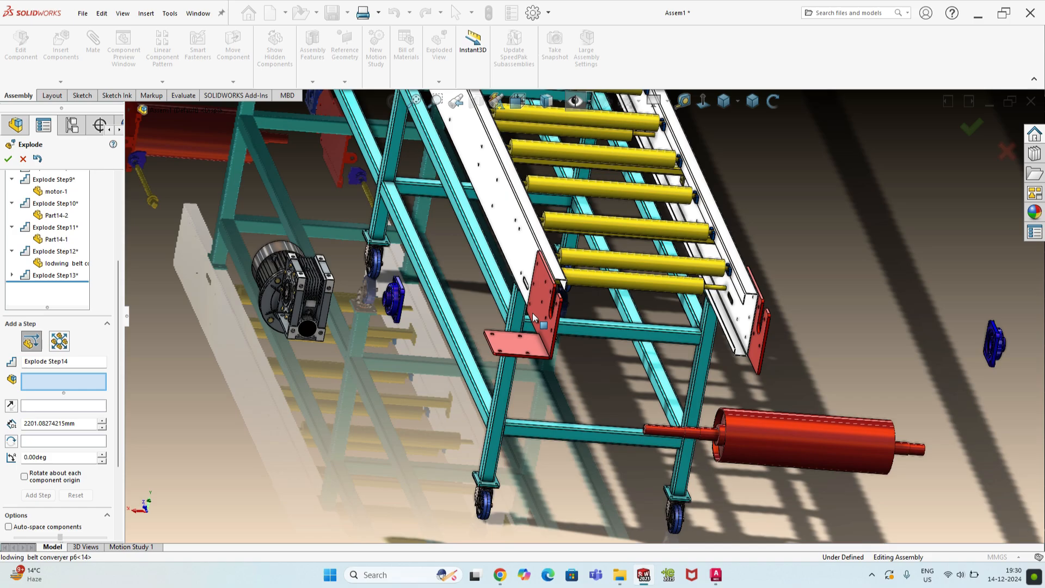
pyautogui.moveTo(561, 351); pyautogui.dragTo(644, 415, button='middle')
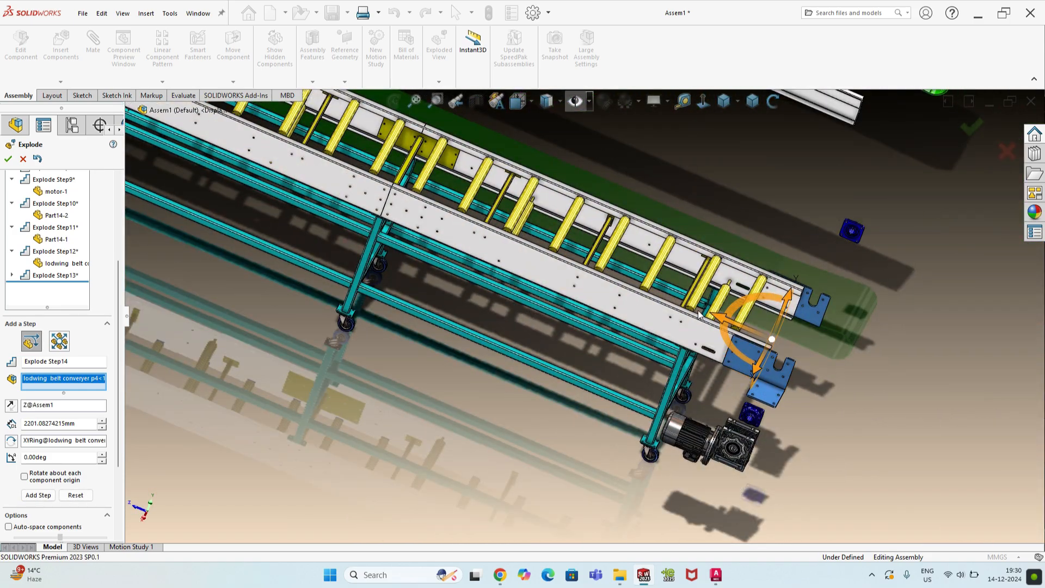
pyautogui.moveTo(715, 315); pyautogui.dragTo(851, 358)
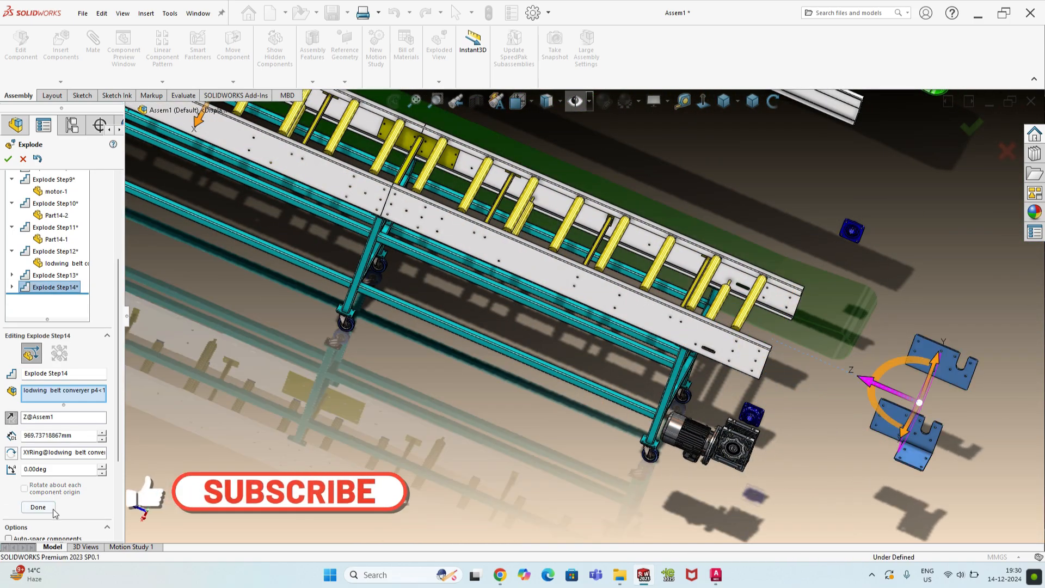
pyautogui.click(45, 508)
# - Explode the white side frames of the conveyor half opposite the motor about 2731 mm sideways along X
pyautogui.moveTo(262, 492); pyautogui.dragTo(380, 452, button='middle')
pyautogui.scroll(4, 532, 325)
pyautogui.scroll(-3, 546, 296)
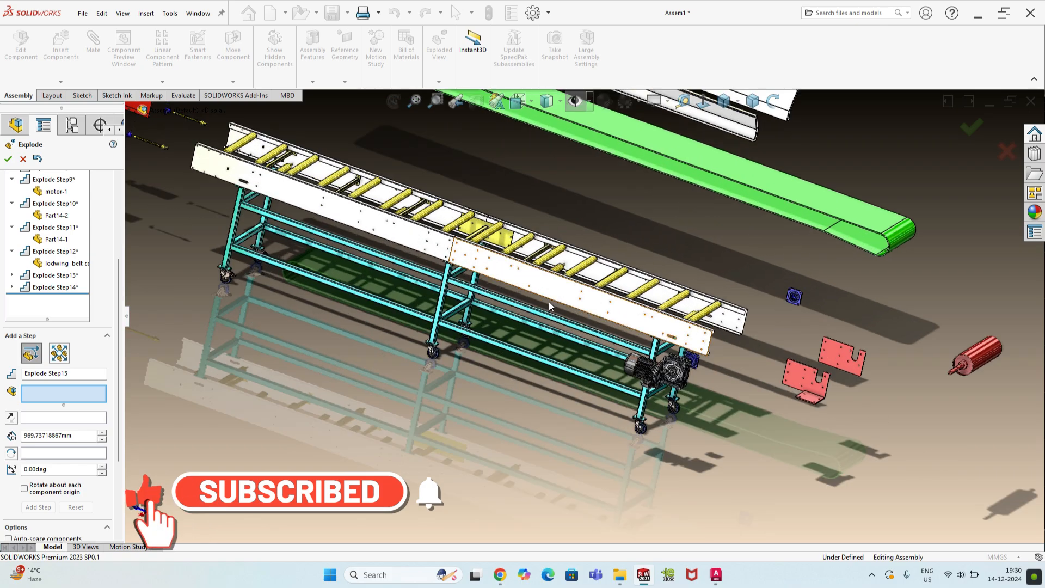
pyautogui.moveTo(550, 306)
pyautogui.mouseDown(button='middle')
pyautogui.moveTo(527, 292)
pyautogui.moveTo(537, 296)
pyautogui.mouseUp(button='middle')
pyautogui.scroll(-3, 626, 349)
pyautogui.scroll(4, 612, 357)
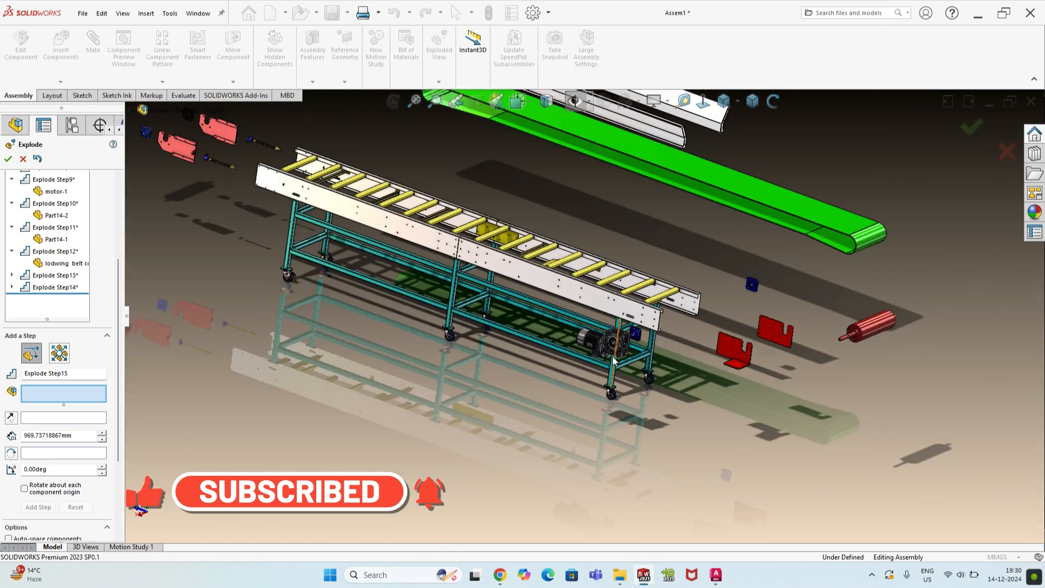
pyautogui.scroll(-3, 346, 204)
pyautogui.scroll(3, 414, 240)
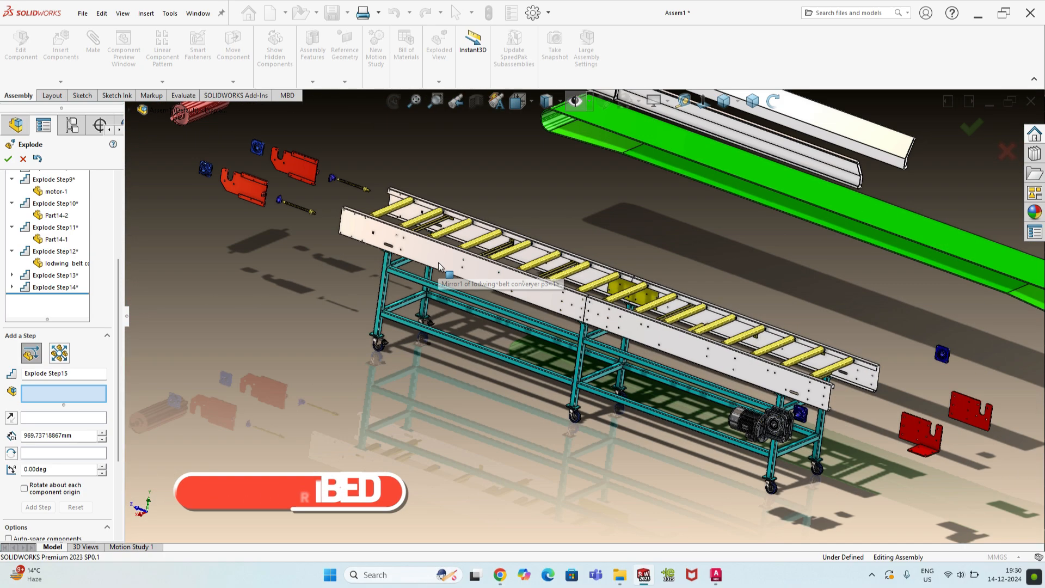
pyautogui.scroll(-2, 460, 272)
pyautogui.click(457, 269)
pyautogui.scroll(5, 588, 325)
pyautogui.scroll(-5, 621, 330)
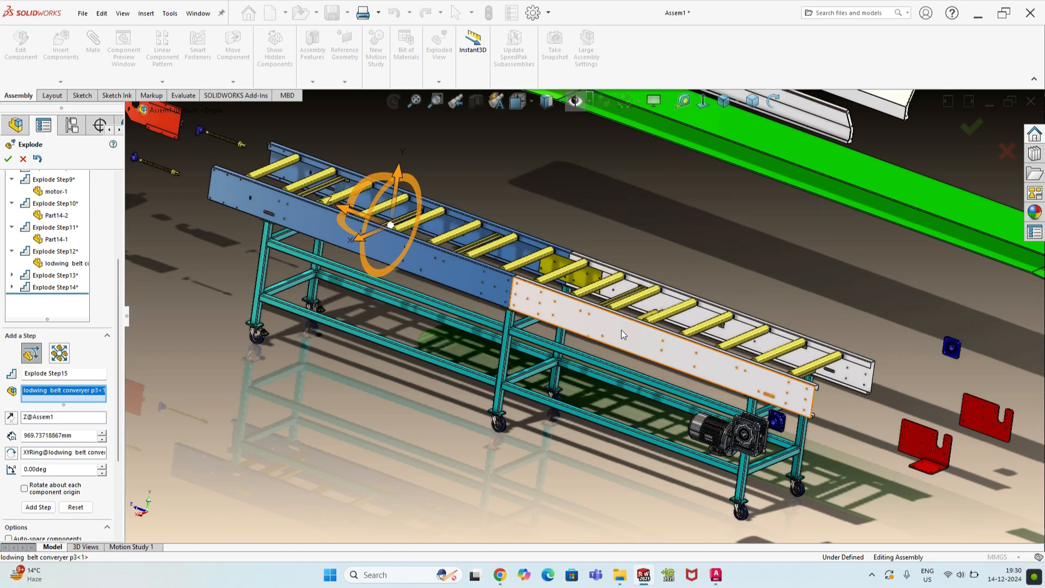
pyautogui.scroll(4, 613, 338)
pyautogui.moveTo(477, 291); pyautogui.dragTo(410, 389)
# - Add the white side frames of the motor-end half to the same explode step
pyautogui.scroll(-5, 593, 321)
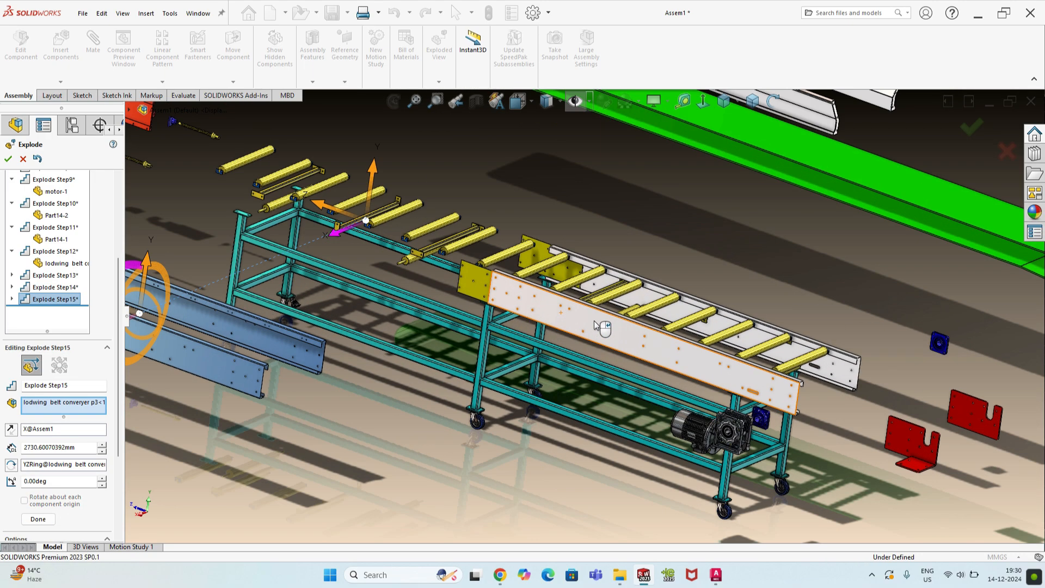
pyautogui.click(591, 323)
pyautogui.scroll(4, 557, 333)
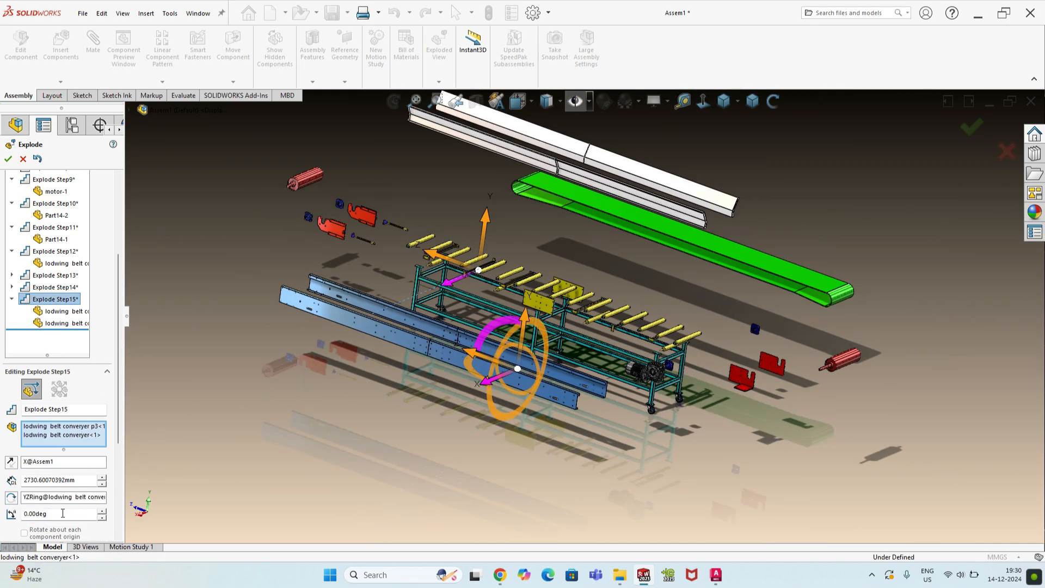
pyautogui.scroll(-5, 113, 498)
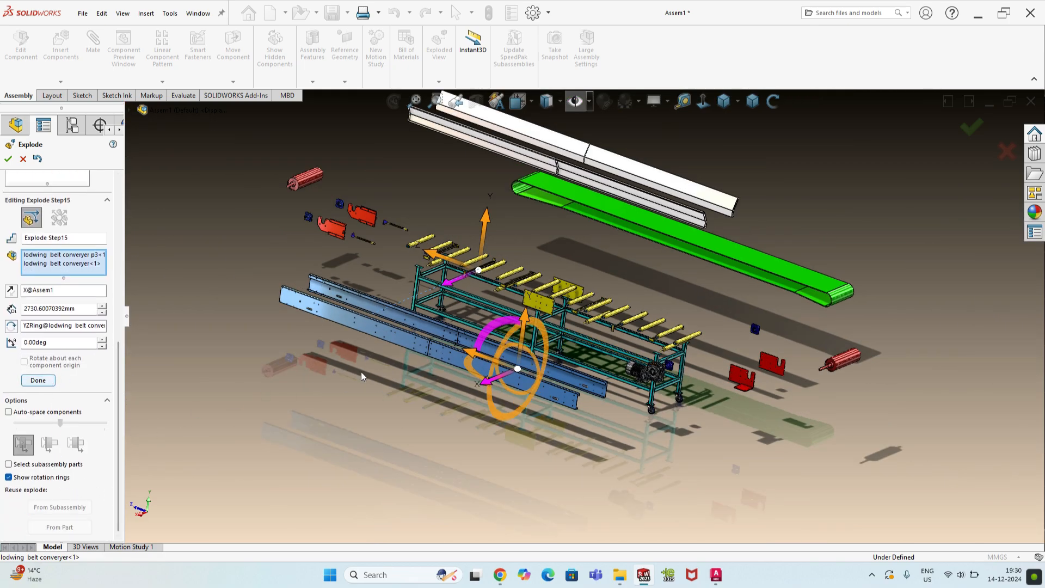
# - Reduce the explode distance of the white side frames to about 2052 mm along X and complete the step
pyautogui.scroll(-3, 532, 343)
pyautogui.moveTo(467, 418); pyautogui.dragTo(515, 406)
pyautogui.moveTo(546, 403); pyautogui.dragTo(506, 426, button='middle')
pyautogui.moveTo(514, 390); pyautogui.dragTo(522, 389)
pyautogui.click(37, 380)
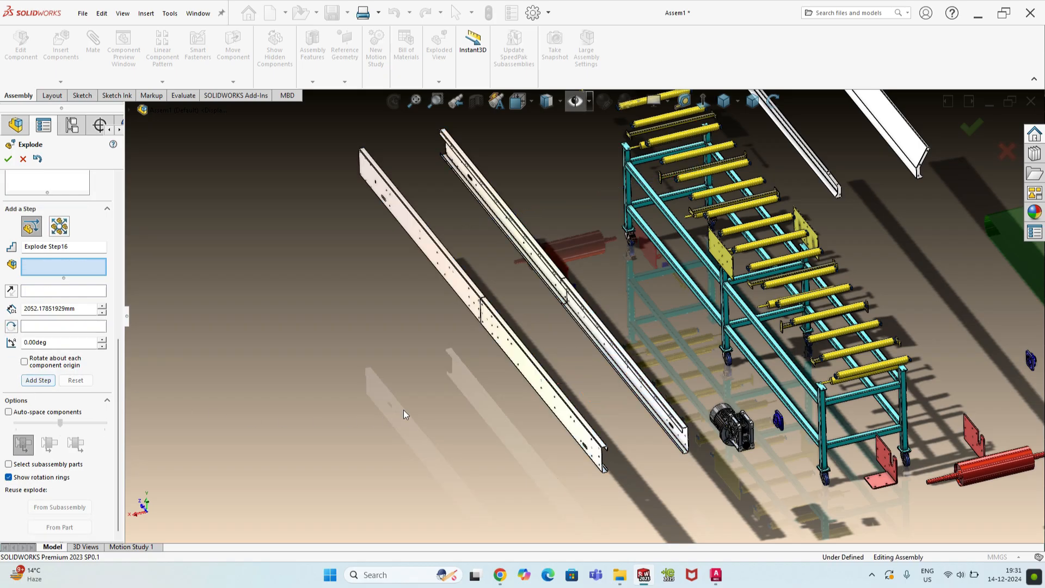
# - Select the first four yellow upper rollers at the end opposite the motor for a new explode step
pyautogui.moveTo(404, 409); pyautogui.dragTo(452, 376, button='middle')
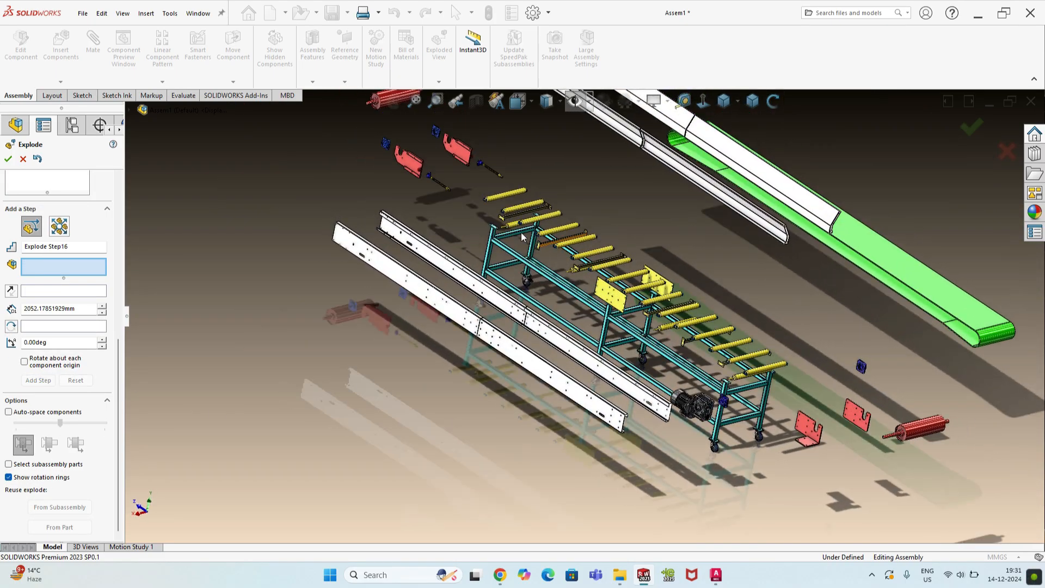
pyautogui.scroll(-6, 520, 230)
pyautogui.moveTo(520, 230); pyautogui.dragTo(649, 271, button='middle')
pyautogui.scroll(5, 656, 278)
pyautogui.scroll(-5, 540, 386)
pyautogui.scroll(5, 539, 386)
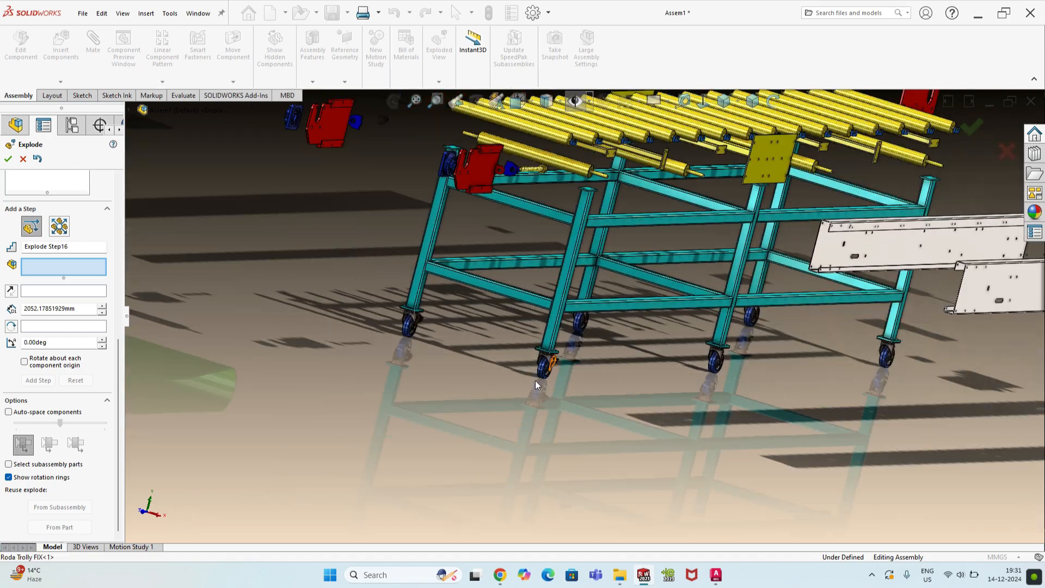
pyautogui.moveTo(653, 173); pyautogui.dragTo(639, 203, button='middle')
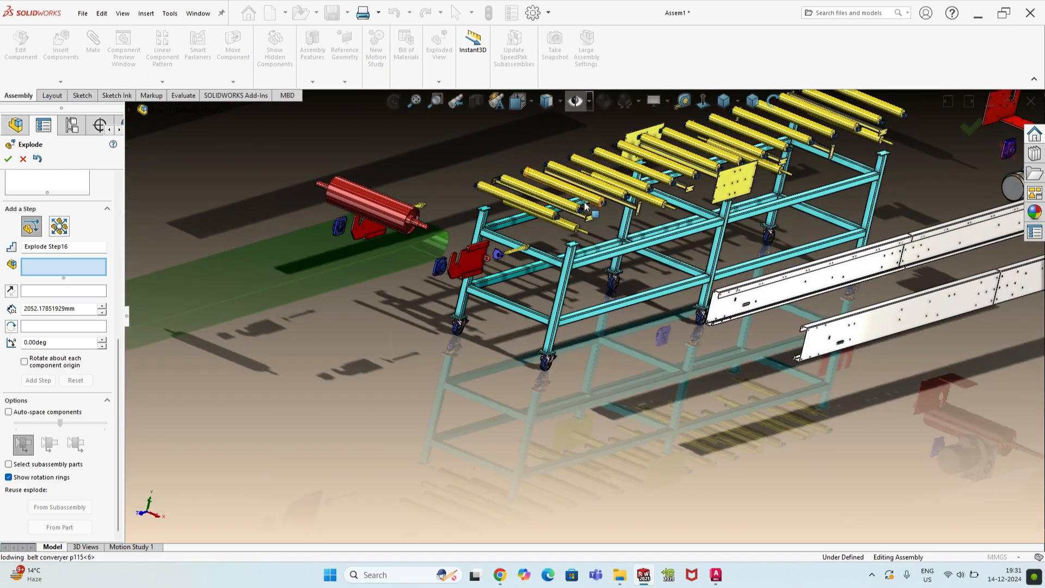
pyautogui.scroll(-6, 585, 204)
pyautogui.click(472, 270)
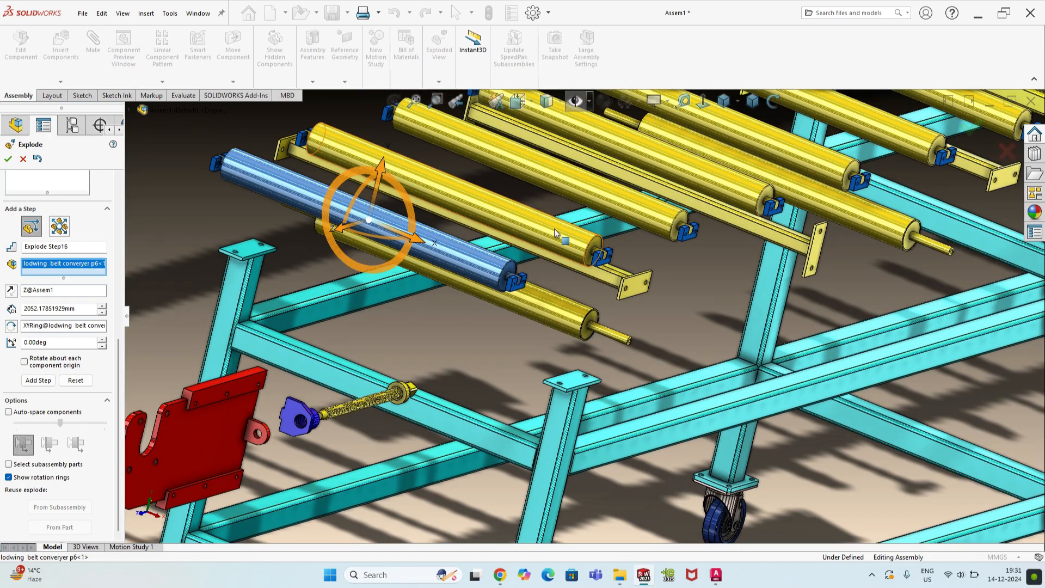
pyautogui.click(559, 239)
pyautogui.scroll(3, 565, 270)
pyautogui.click(605, 256)
pyautogui.click(653, 234)
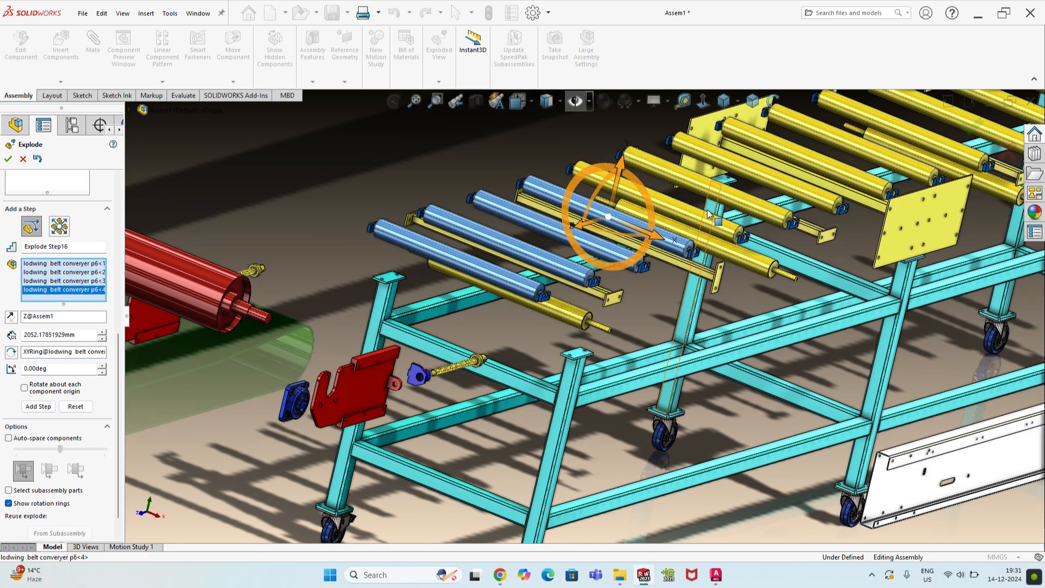
# - Add the next five yellow upper rollers, continuing past the yellow joint plates, to the explode selection
pyautogui.scroll(-4, 681, 256)
pyautogui.click(739, 212)
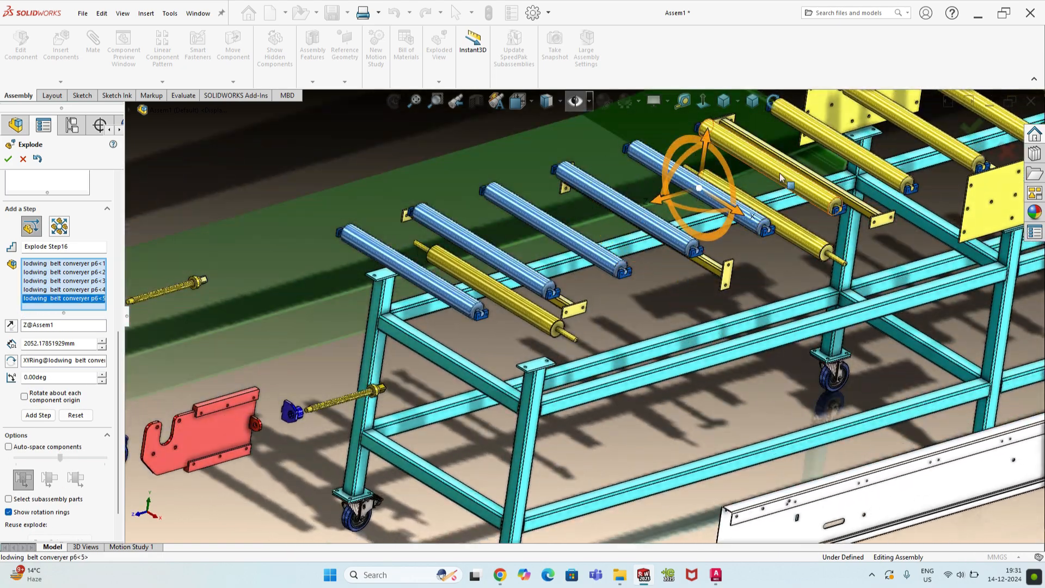
pyautogui.click(806, 213)
pyautogui.scroll(2, 806, 214)
pyautogui.click(811, 193)
pyautogui.scroll(-4, 790, 217)
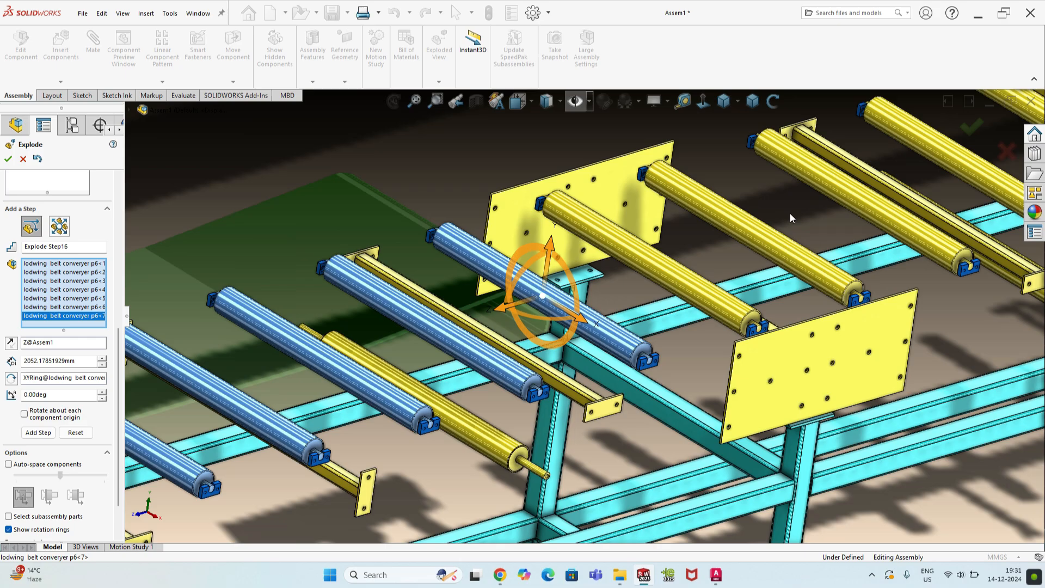
pyautogui.click(706, 294)
pyautogui.click(768, 237)
pyautogui.scroll(2, 752, 228)
pyautogui.scroll(-2, 765, 241)
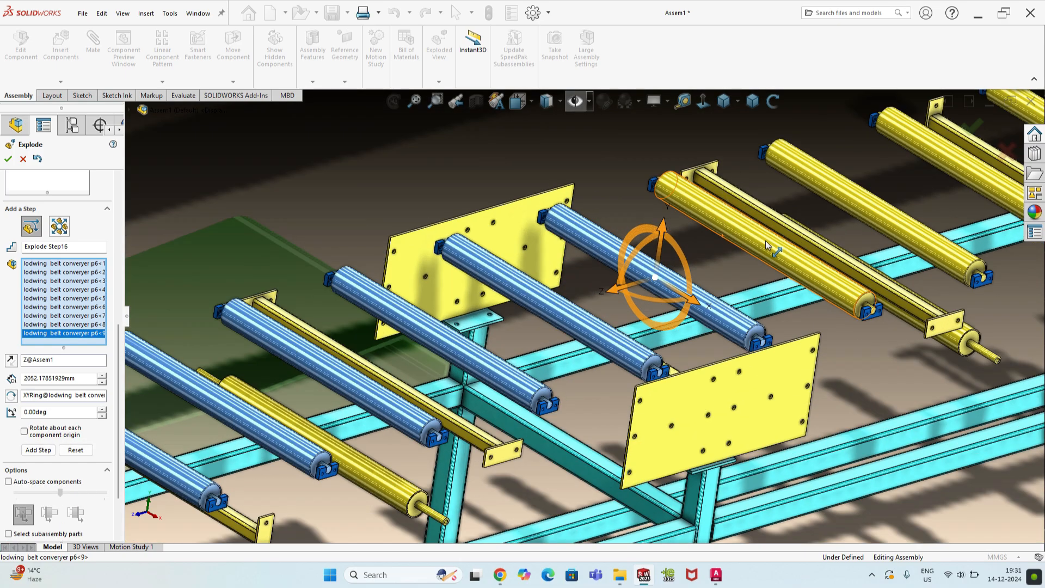
# - Add the remaining yellow upper rollers up to the motor end and explode them all about 1776 mm along X toward the green belt
pyautogui.click(765, 241)
pyautogui.scroll(-2, 765, 240)
pyautogui.click(783, 238)
pyautogui.click(819, 229)
pyautogui.scroll(2, 813, 239)
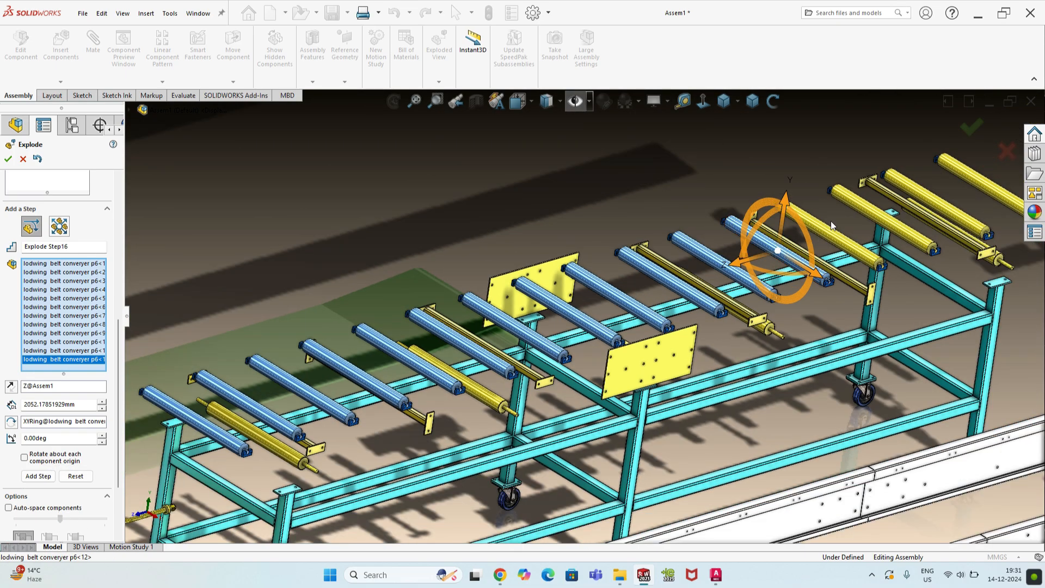
pyautogui.scroll(-2, 811, 247)
pyautogui.click(811, 248)
pyautogui.click(876, 225)
pyautogui.scroll(2, 871, 224)
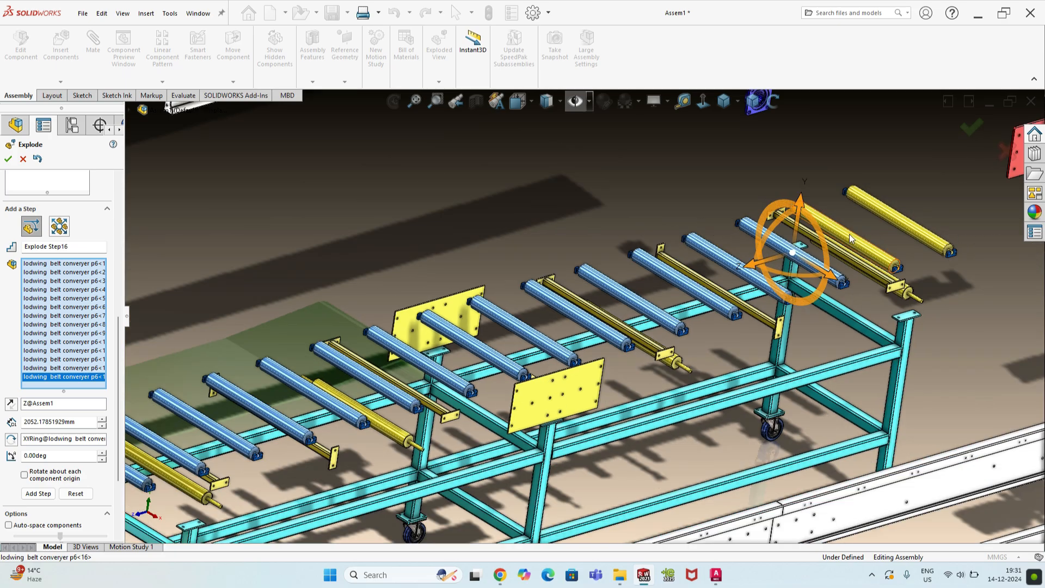
pyautogui.click(867, 220)
pyautogui.click(880, 210)
pyautogui.scroll(5, 880, 210)
pyautogui.moveTo(699, 292); pyautogui.dragTo(721, 311, button='middle')
pyautogui.moveTo(592, 275); pyautogui.dragTo(453, 253)
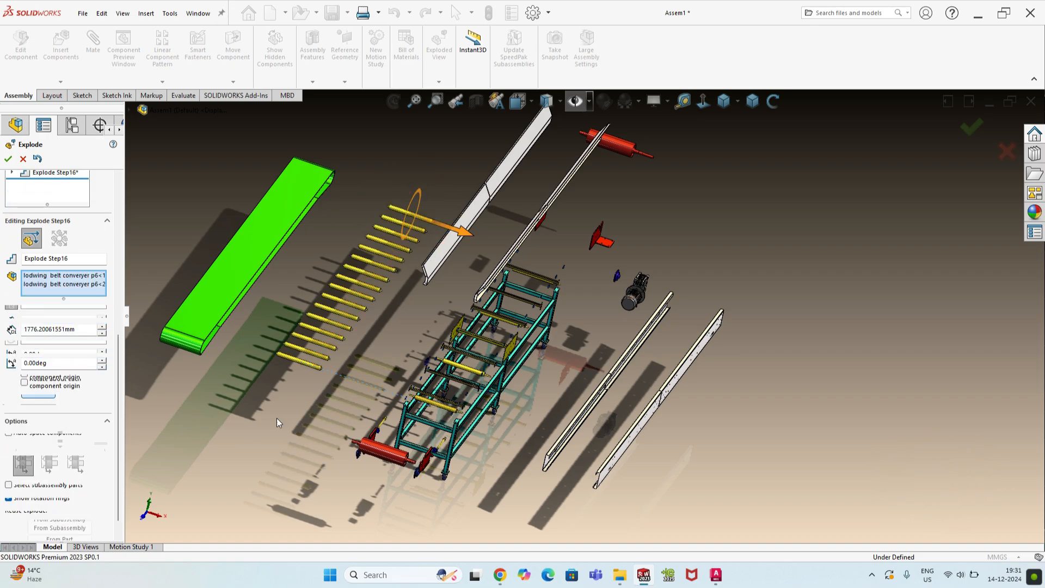
# - Explode the four yellow lower return rollers about 3047 mm along X, beyond the white side frames on the motor side, and complete the step
pyautogui.scroll(-6, 459, 360)
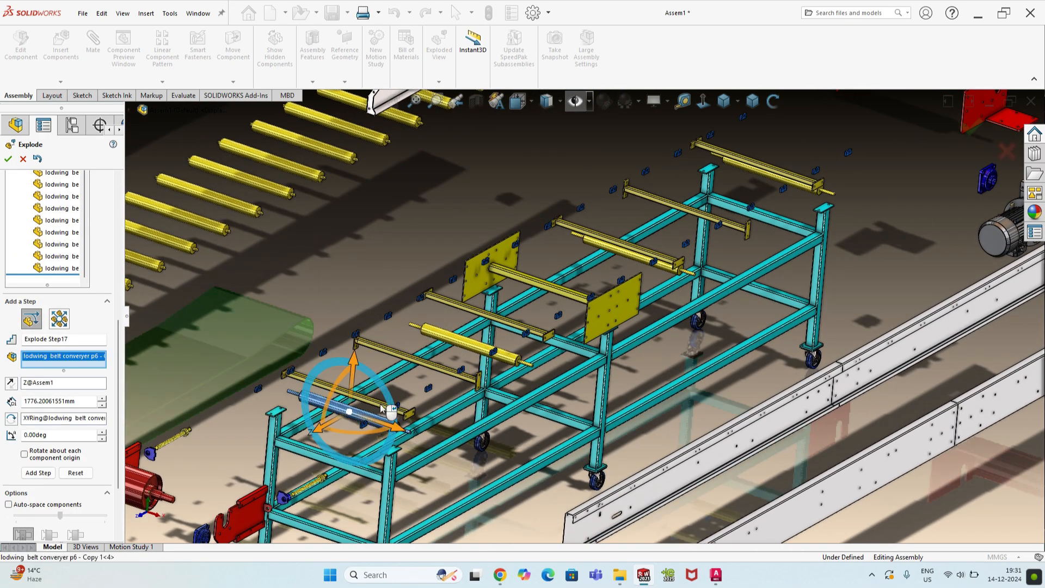
pyautogui.click(475, 333)
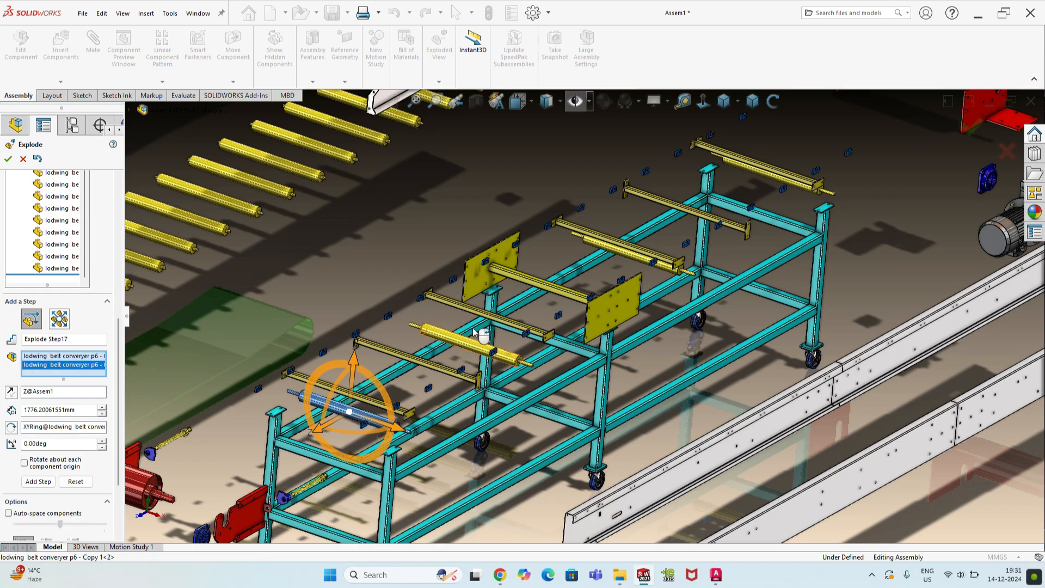
pyautogui.click(629, 260)
pyautogui.click(761, 173)
pyautogui.scroll(8, 654, 324)
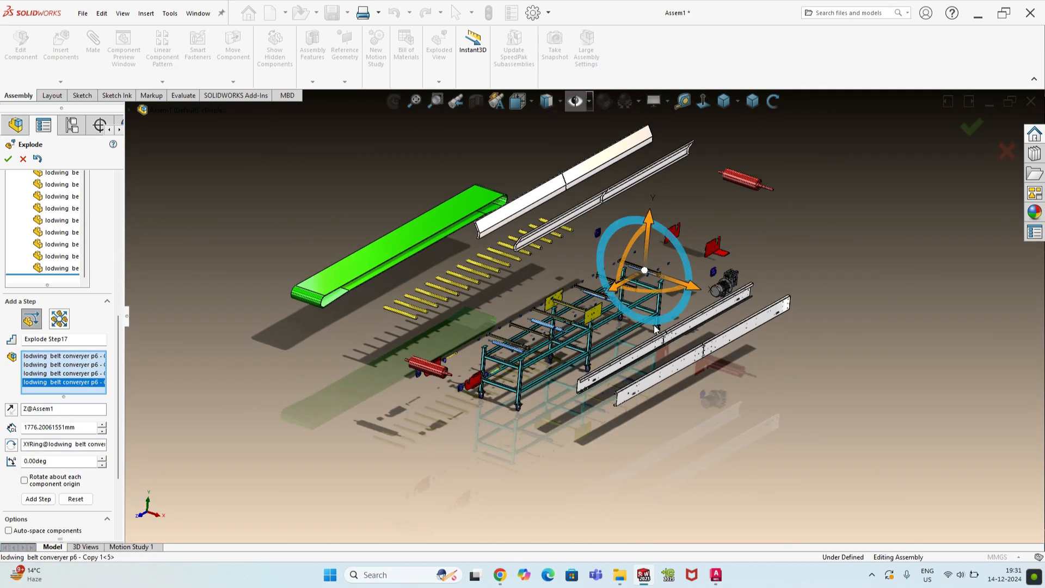
pyautogui.moveTo(700, 295); pyautogui.dragTo(858, 409)
pyautogui.click(37, 498)
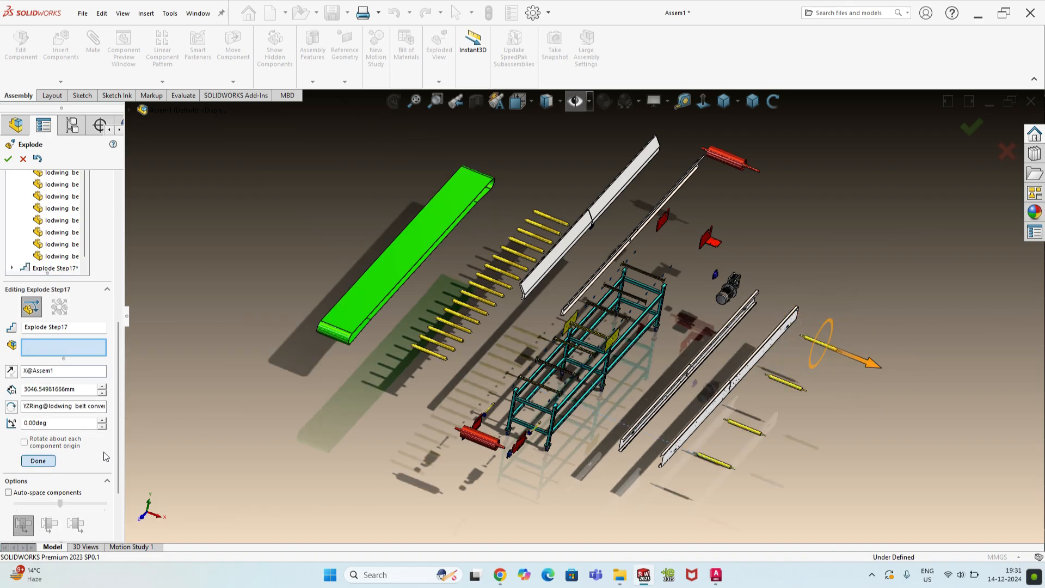
# - Explode the yellow joint plates and the cross members about 4166 mm along X, beyond the return rollers, and complete the step
pyautogui.scroll(-10, 604, 335)
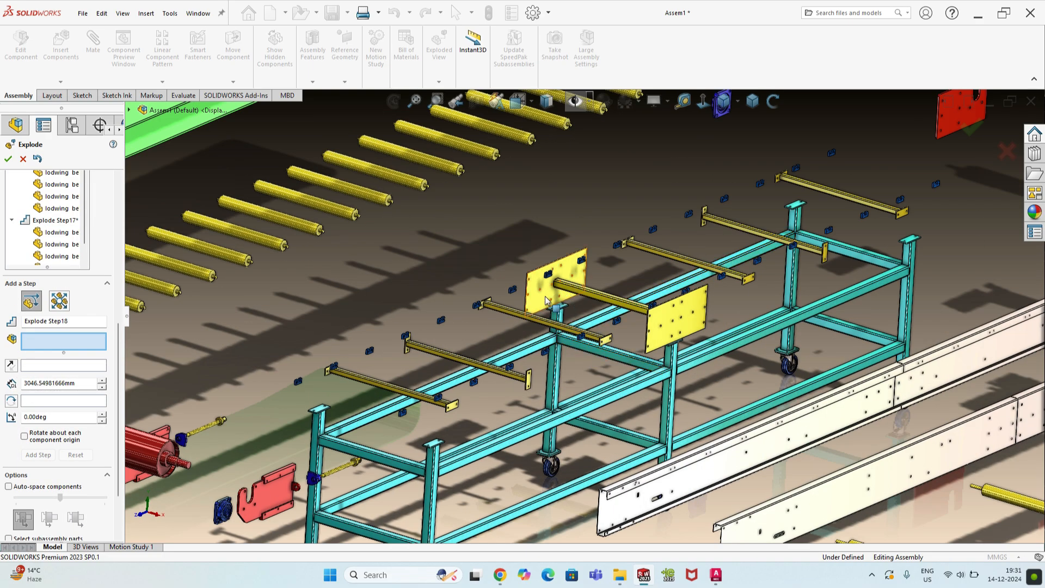
pyautogui.click(546, 299)
pyautogui.click(508, 314)
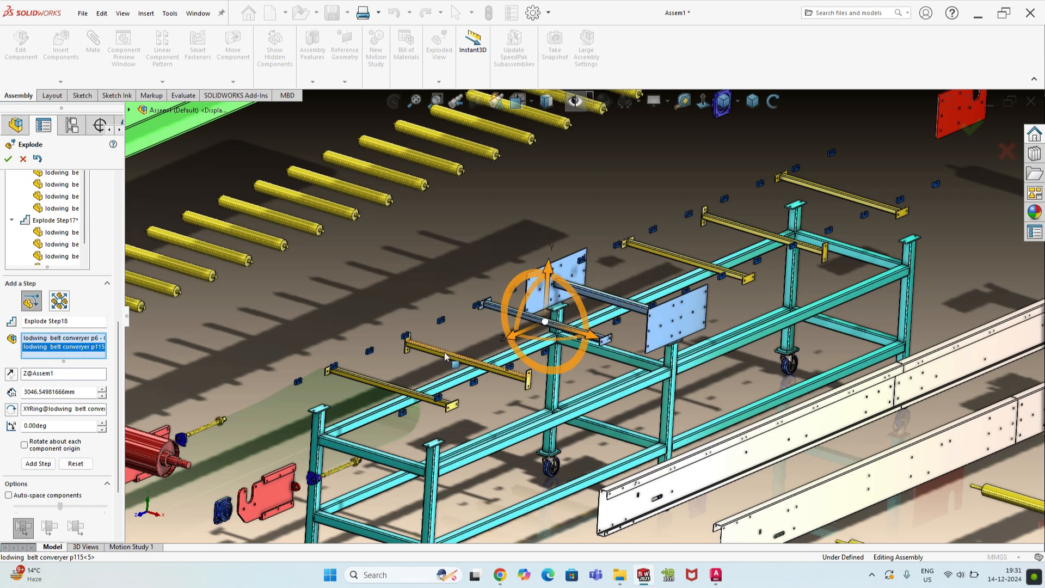
pyautogui.click(473, 360)
pyautogui.click(435, 397)
pyautogui.click(674, 265)
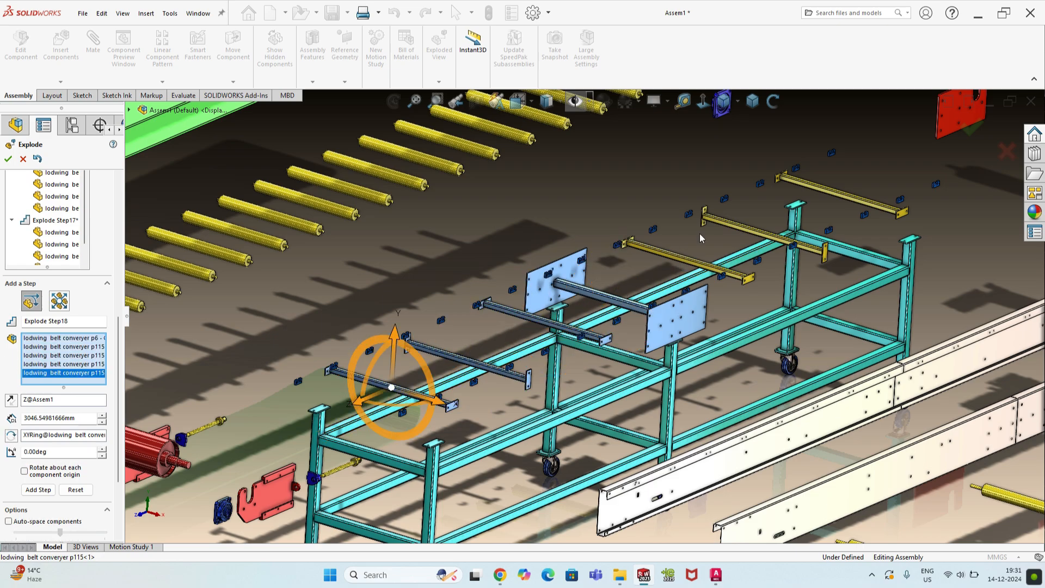
pyautogui.click(725, 228)
pyautogui.click(832, 191)
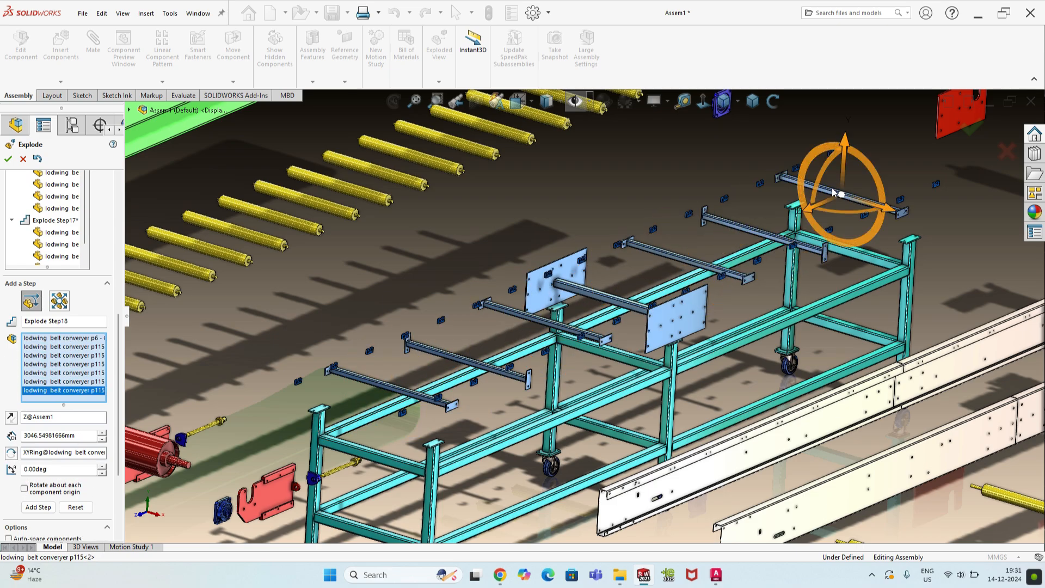
pyautogui.scroll(5, 785, 255)
pyautogui.moveTo(715, 302); pyautogui.dragTo(941, 414)
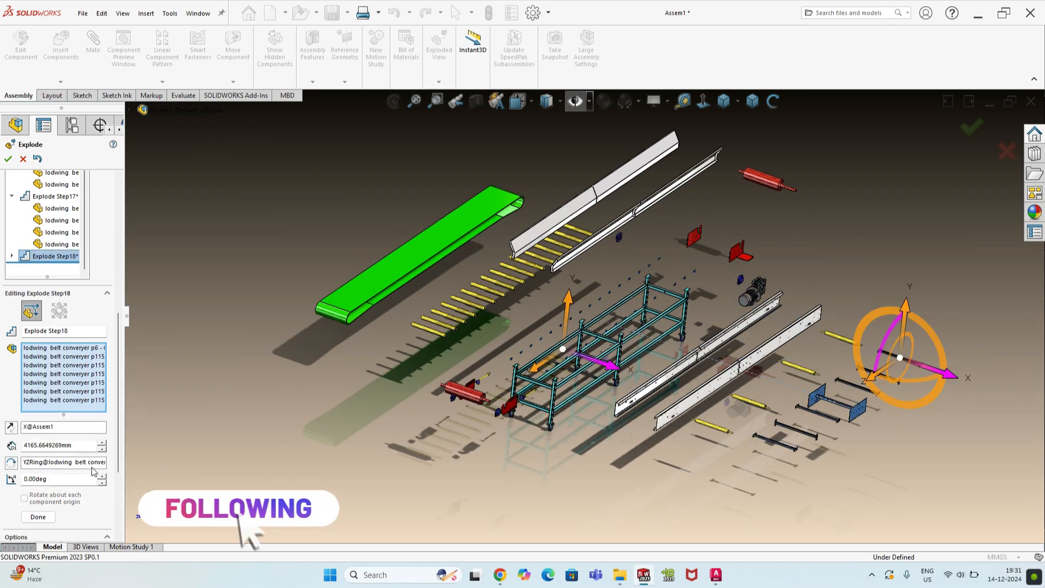
pyautogui.click(37, 517)
# - Select the four caster wheels at the end opposite the motor and at the middle legs for a new explode step
pyautogui.moveTo(610, 305); pyautogui.dragTo(641, 264, button='middle')
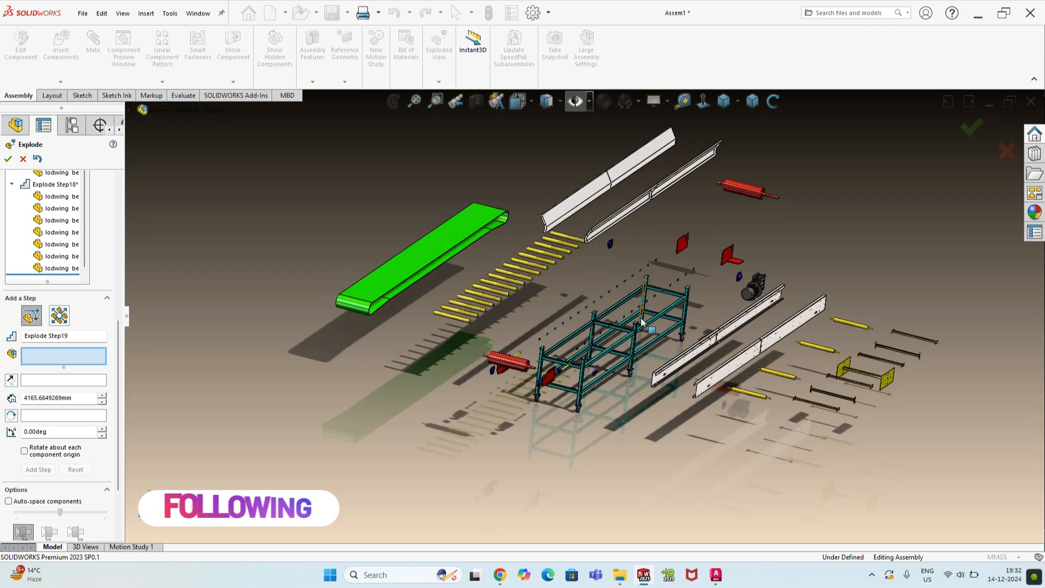
pyautogui.scroll(-3, 645, 323)
pyautogui.moveTo(580, 362); pyautogui.dragTo(541, 332, button='middle')
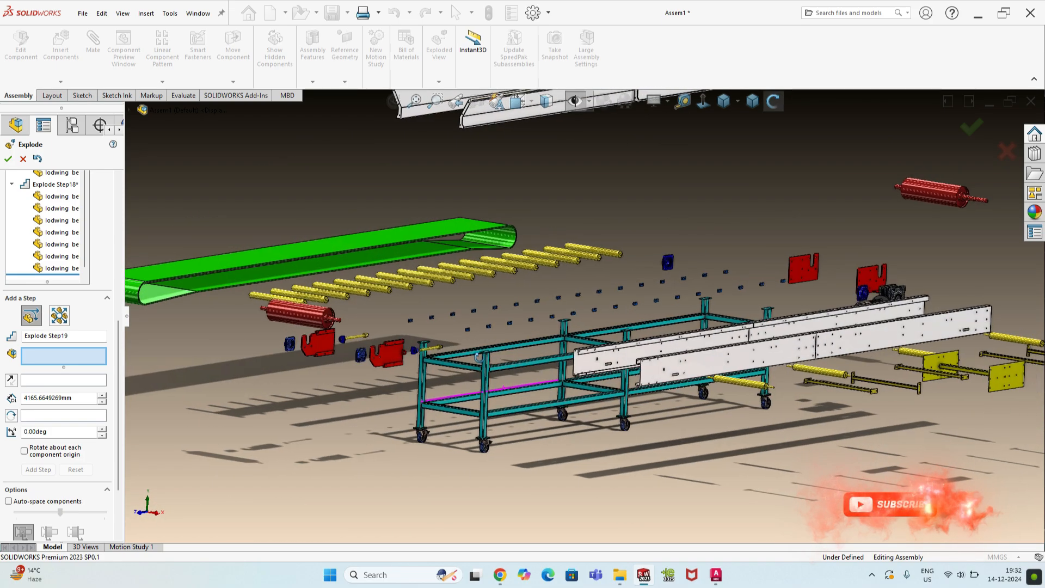
pyautogui.scroll(-3, 480, 446)
pyautogui.scroll(-5, 480, 447)
pyautogui.click(560, 389)
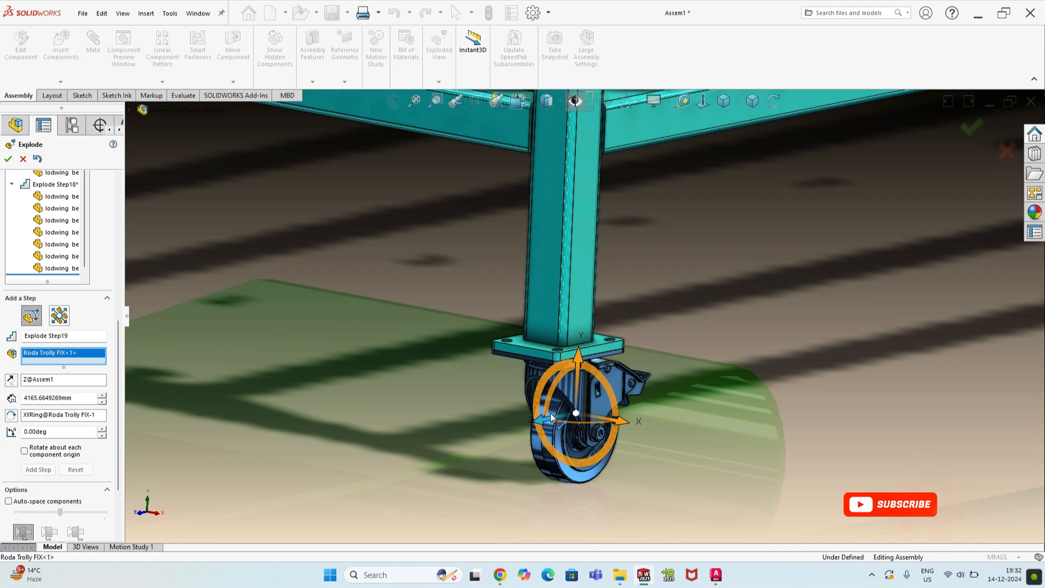
pyautogui.click(343, 307)
pyautogui.scroll(5, 512, 374)
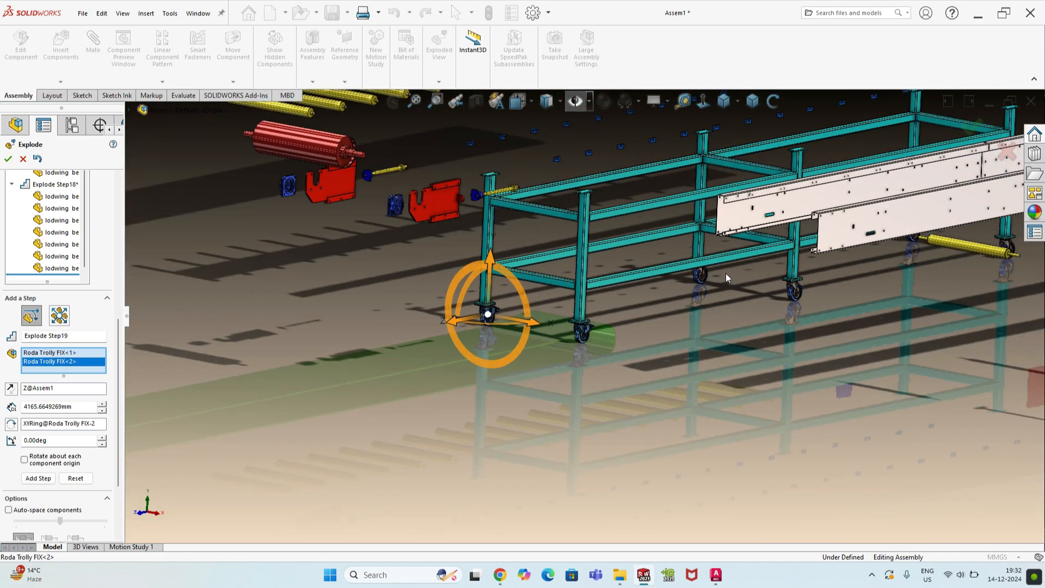
pyautogui.scroll(-4, 726, 278)
pyautogui.click(617, 300)
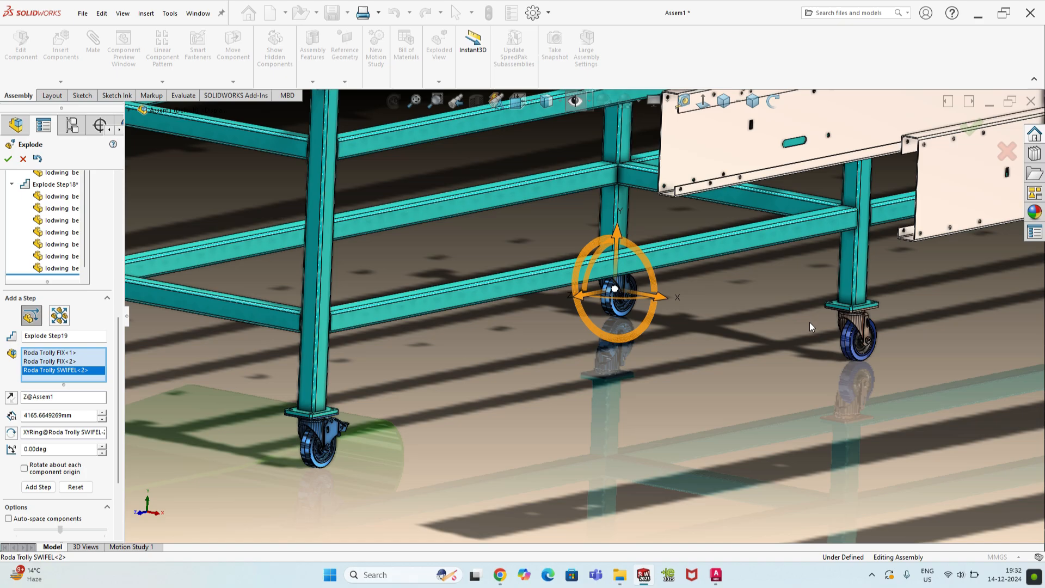
pyautogui.click(864, 334)
# - Add the two motor-end caster wheels and explode all six about 537 mm downward along Y, completing the step
pyautogui.scroll(5, 745, 342)
pyautogui.scroll(-8, 804, 275)
pyautogui.click(679, 335)
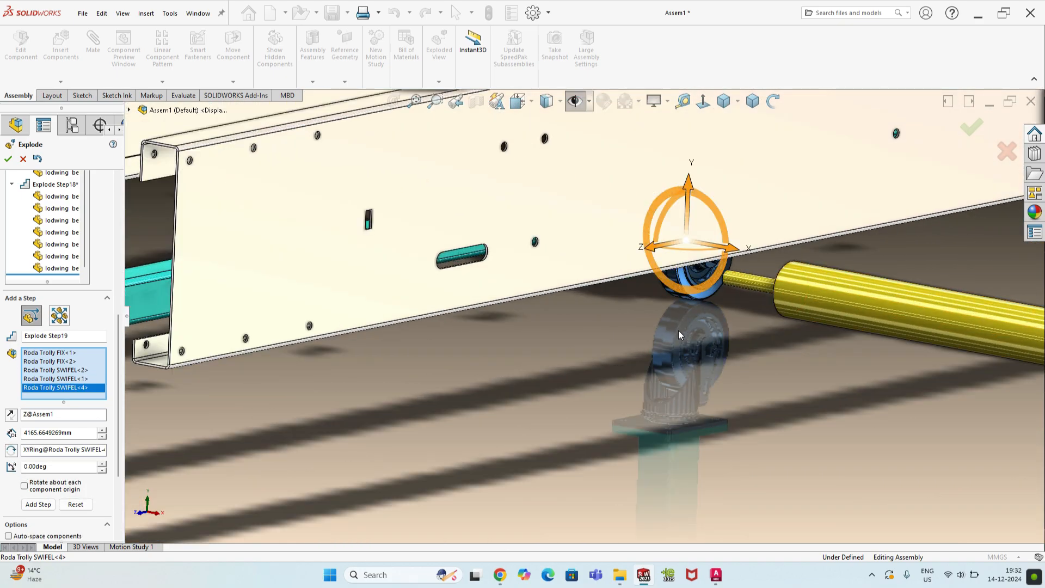
pyautogui.scroll(5, 679, 334)
pyautogui.scroll(-8, 857, 349)
pyautogui.click(856, 348)
pyautogui.scroll(10, 647, 364)
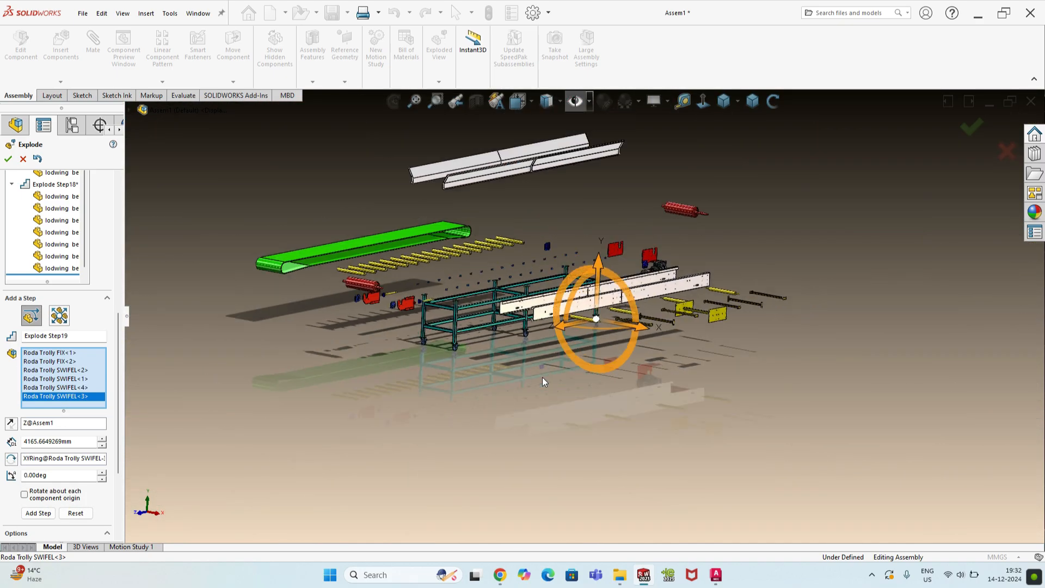
pyautogui.scroll(-8, 528, 309)
pyautogui.moveTo(699, 252); pyautogui.dragTo(705, 314)
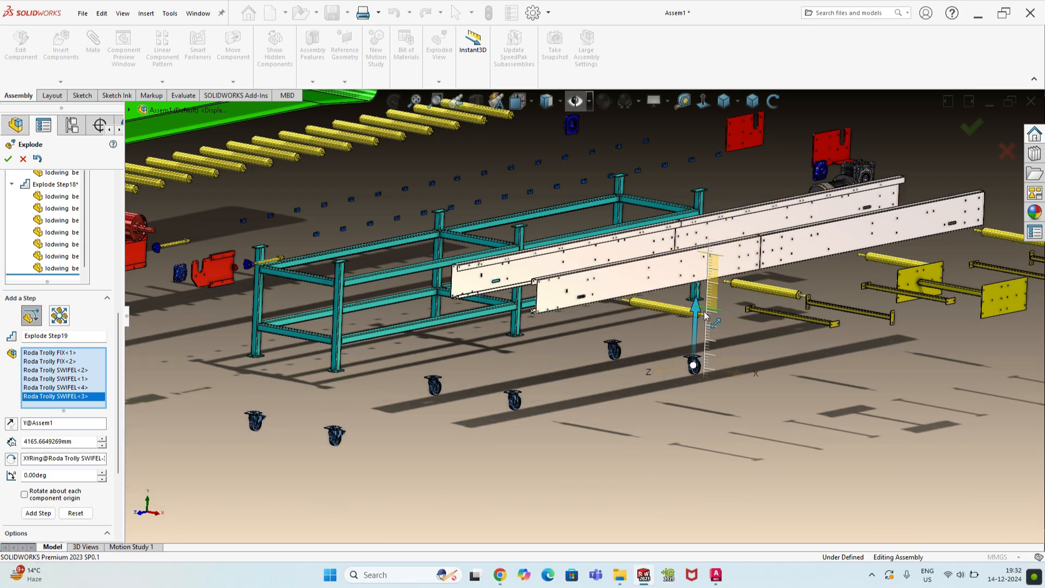
pyautogui.moveTo(466, 356); pyautogui.dragTo(390, 372, button='middle')
pyautogui.scroll(3, 516, 340)
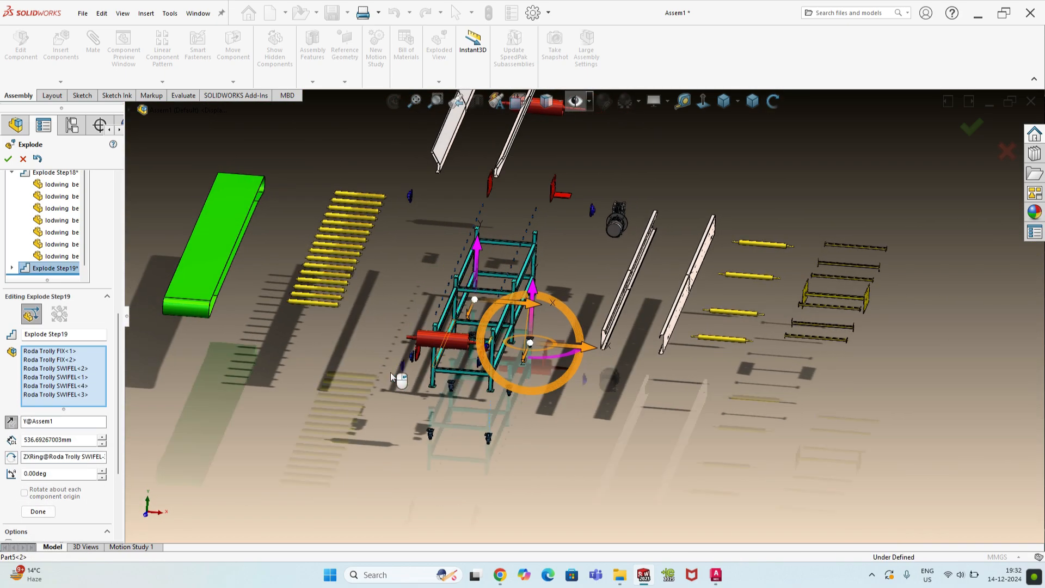
pyautogui.click(38, 512)
# - Explode the white upper side guards about 1121 mm downward along Y, complete the step and switch to the isometric view
pyautogui.moveTo(413, 337); pyautogui.dragTo(507, 315, button='middle')
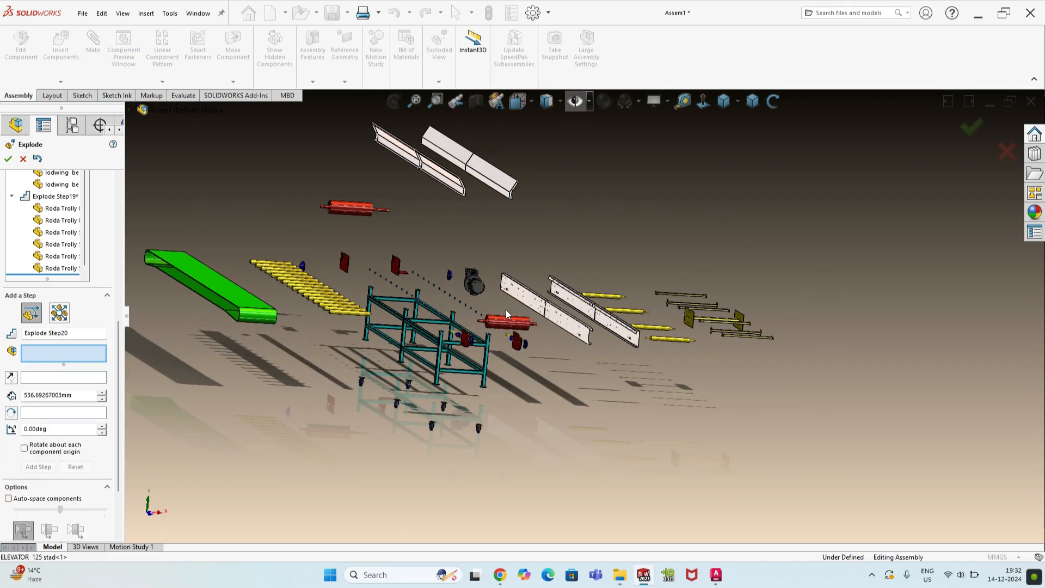
pyautogui.scroll(-3, 441, 187)
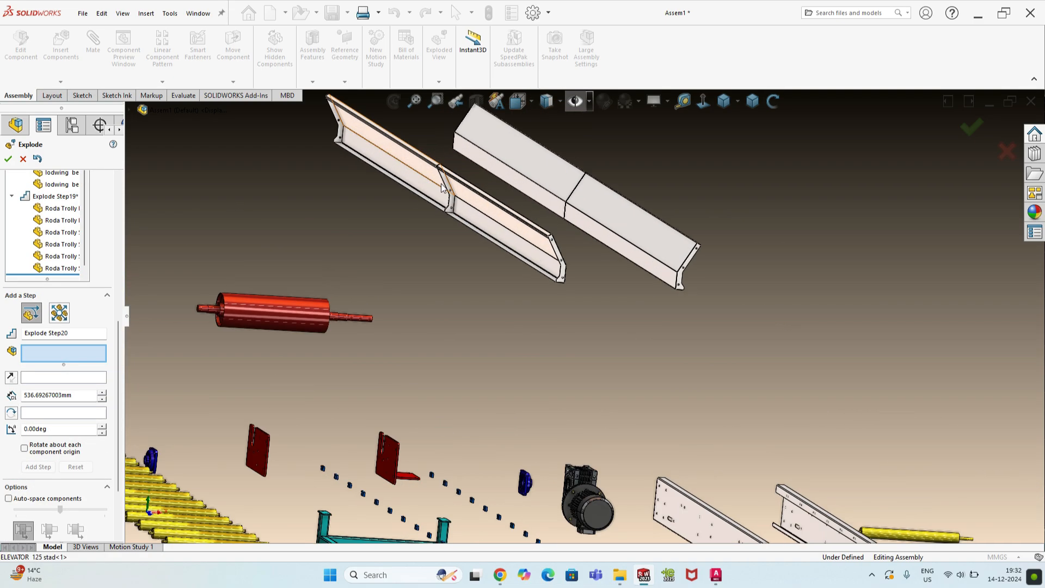
pyautogui.click(430, 187)
pyautogui.scroll(5, 534, 276)
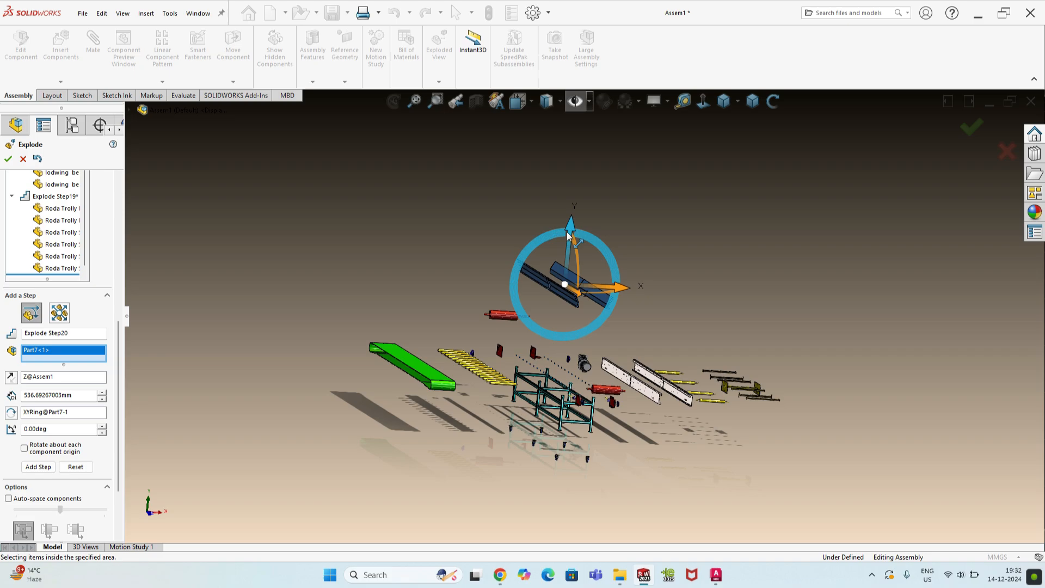
pyautogui.moveTo(566, 232); pyautogui.dragTo(565, 283)
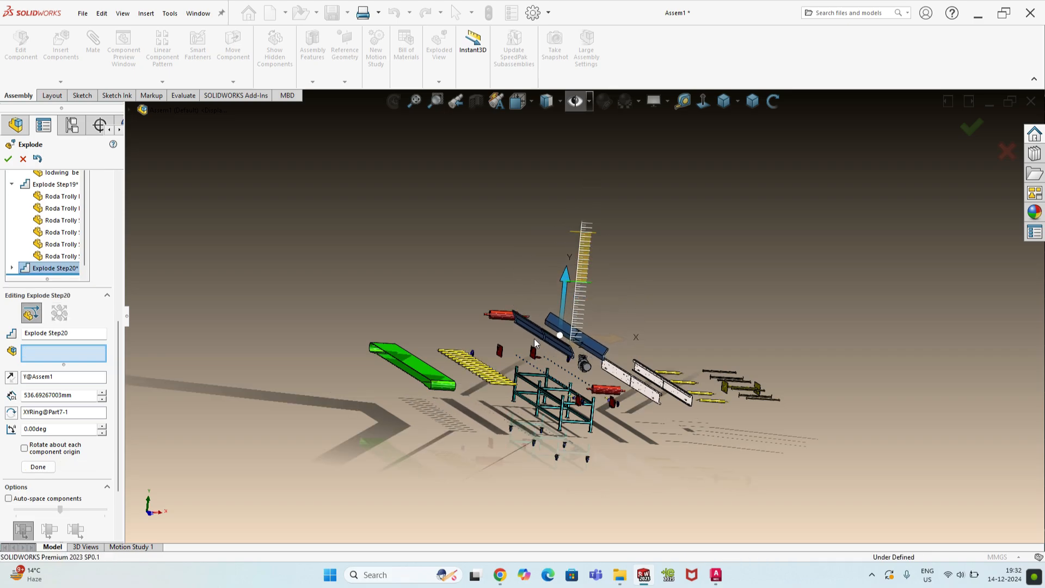
pyautogui.moveTo(539, 334); pyautogui.dragTo(571, 370, button='middle')
pyautogui.click(39, 444)
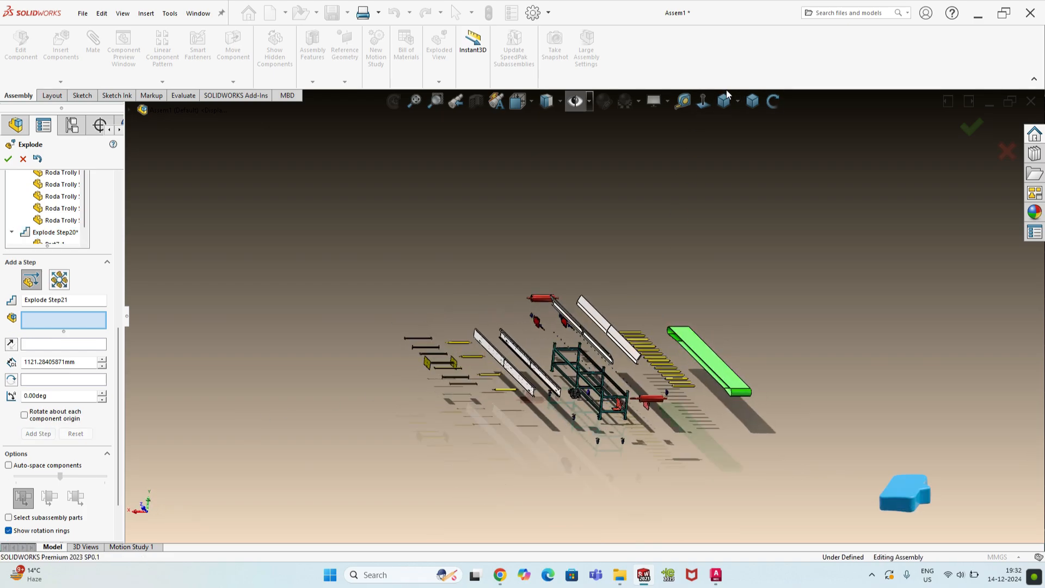
pyautogui.click(753, 102)
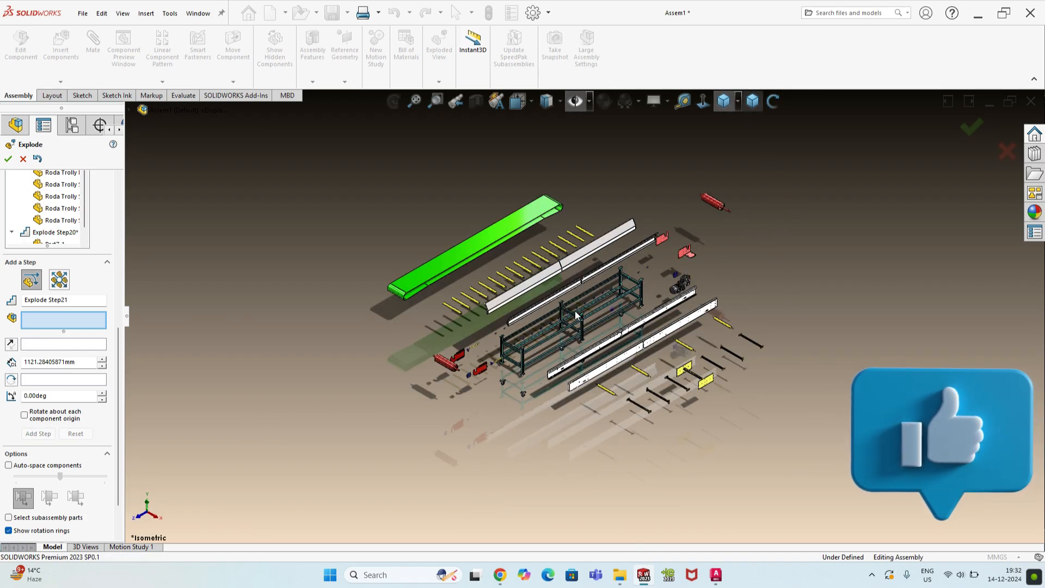
# - Complete the exploded view of the conveyor, keeping all of its explode steps
pyautogui.moveTo(579, 292); pyautogui.dragTo(520, 377, button='middle')
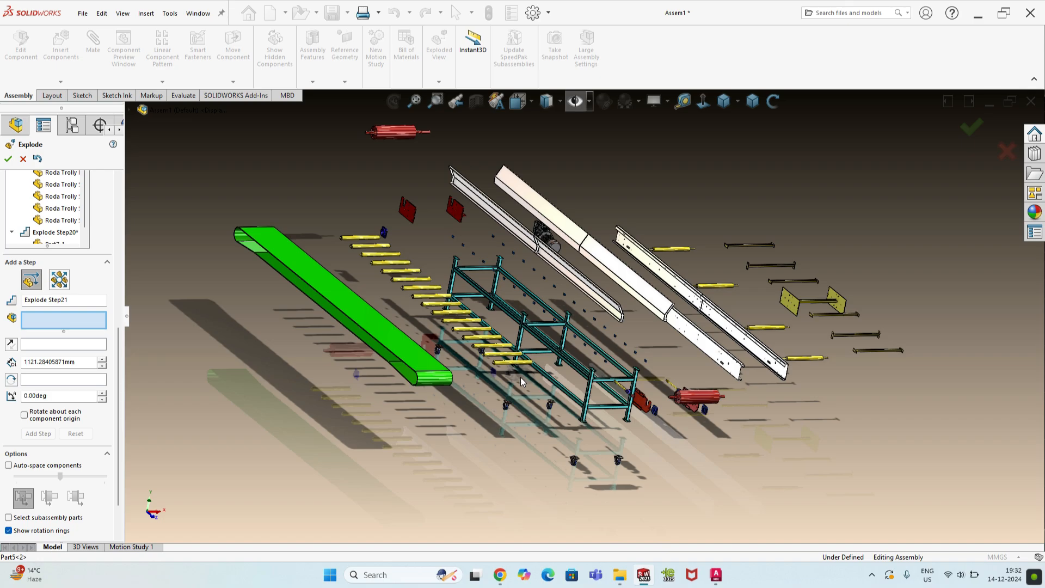
pyautogui.moveTo(522, 283); pyautogui.dragTo(647, 333, button='middle')
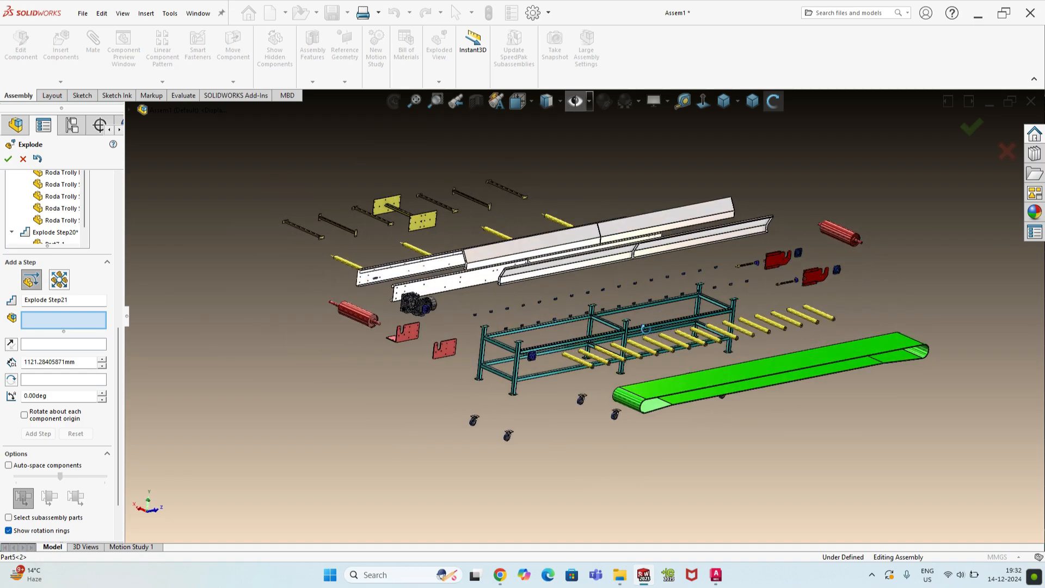
pyautogui.click(753, 101)
pyautogui.moveTo(625, 325); pyautogui.dragTo(452, 373, button='middle')
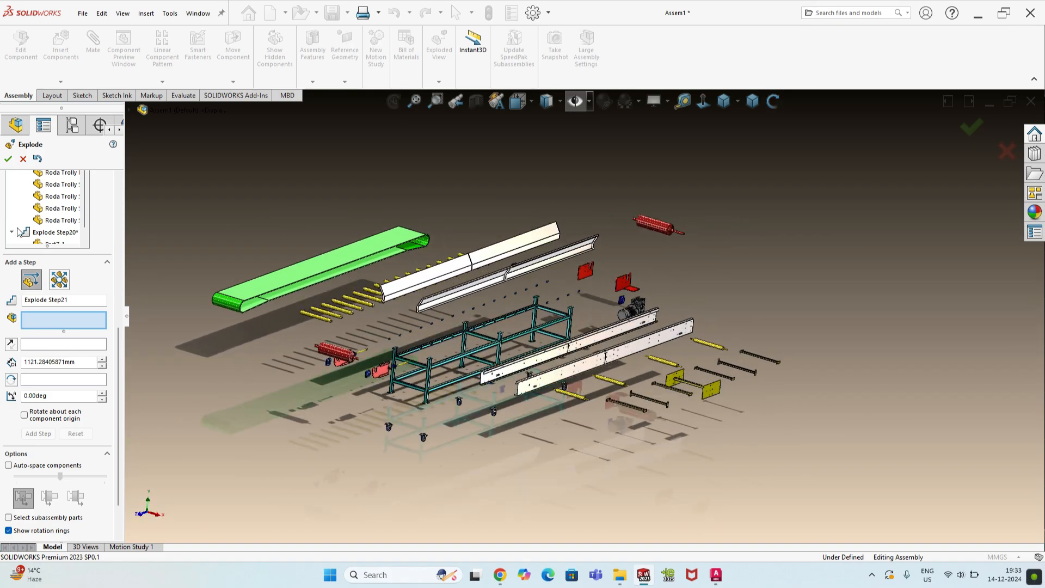
pyautogui.click(9, 158)
# - Start the animated collapse of the top-level assembly Assem1
pyautogui.scroll(10, 76, 188)
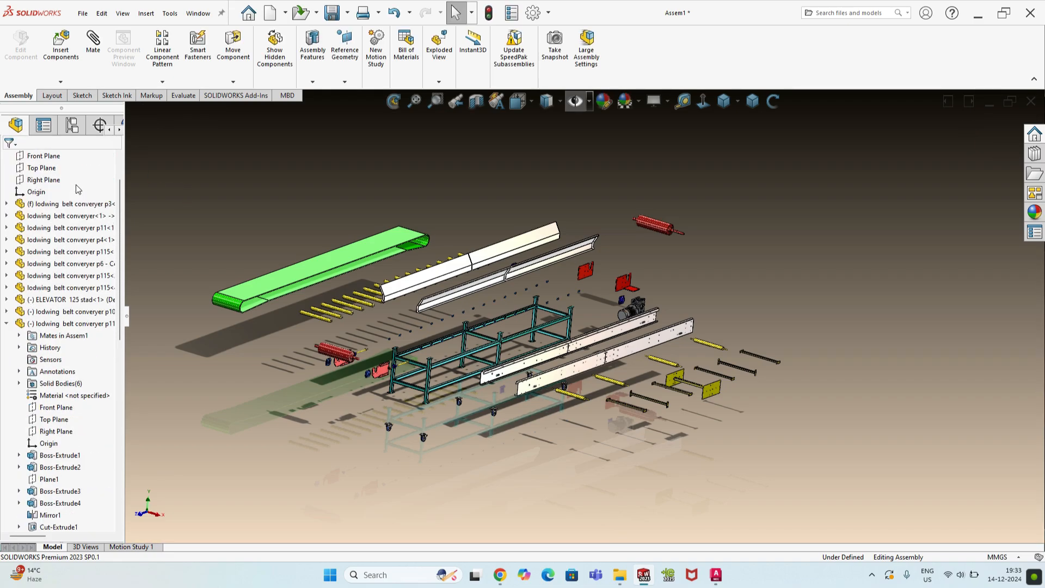
pyautogui.rightClick(83, 159)
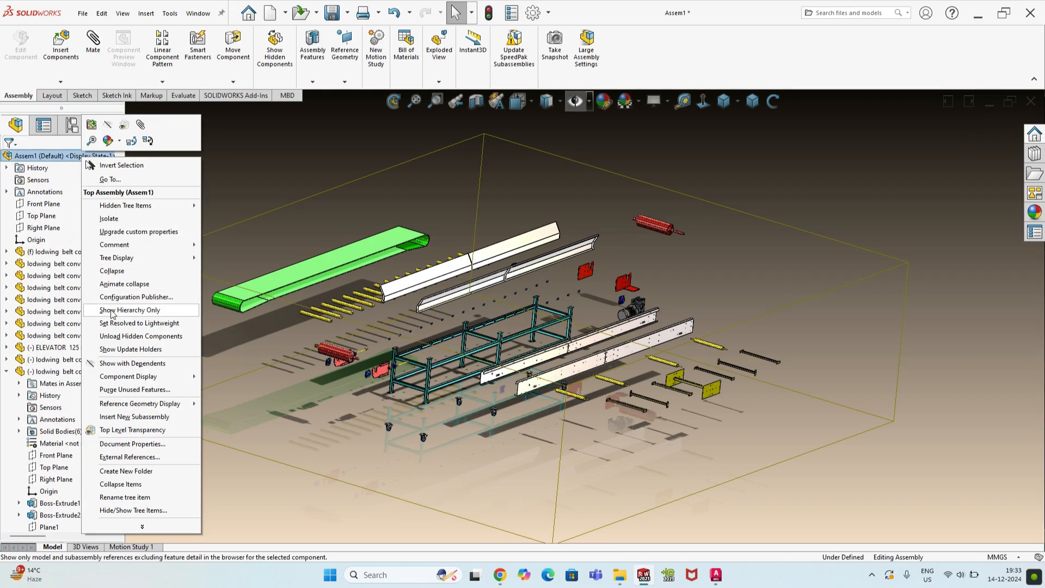
pyautogui.click(114, 288)
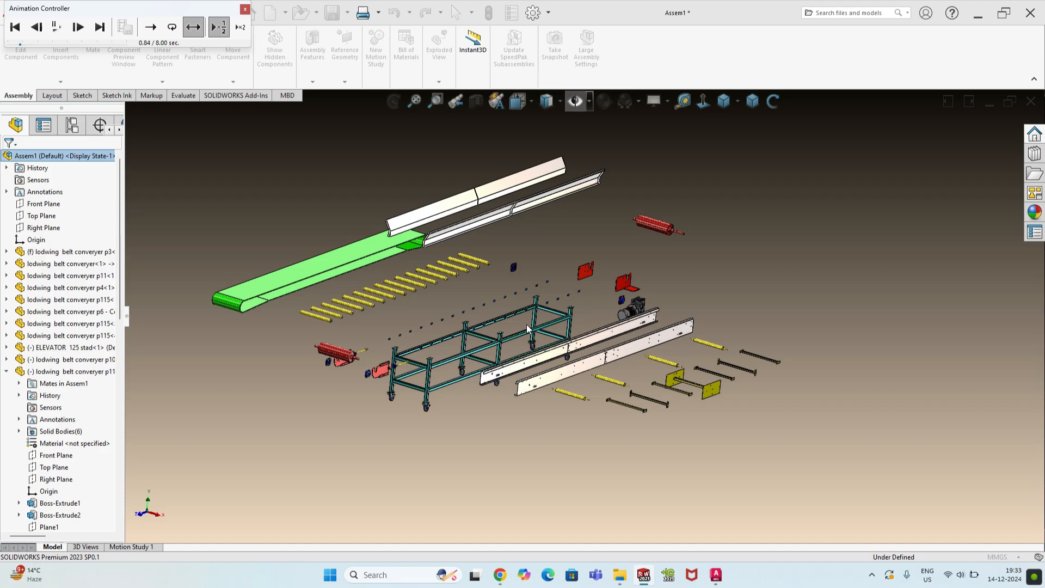
# - Examine how the rollers, side plates, belt and guards come together from several sides while the collapse animation plays
pyautogui.scroll(-5, 519, 333)
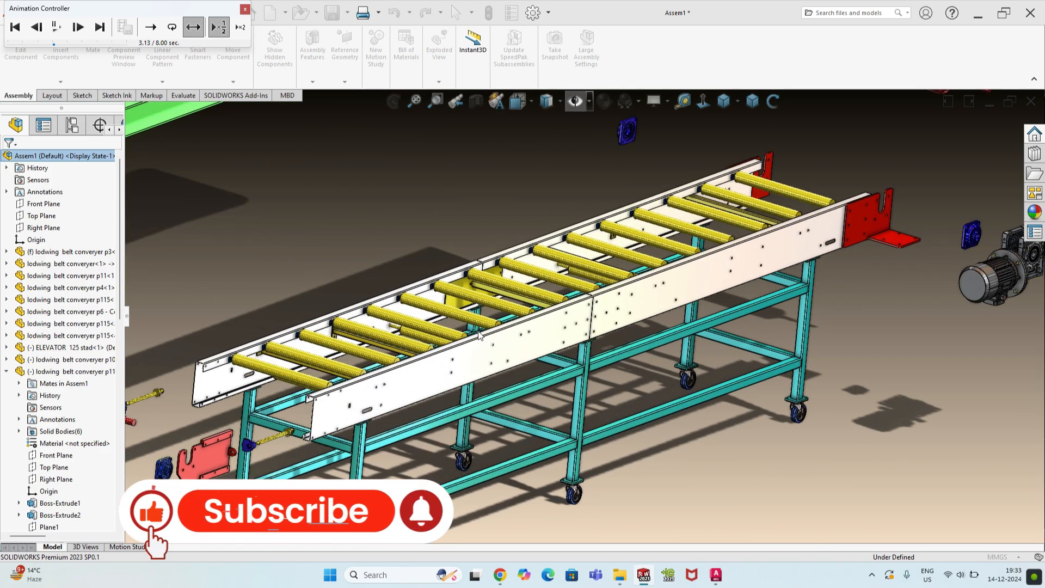
pyautogui.moveTo(536, 350); pyautogui.dragTo(474, 335, button='middle')
pyautogui.scroll(6, 500, 331)
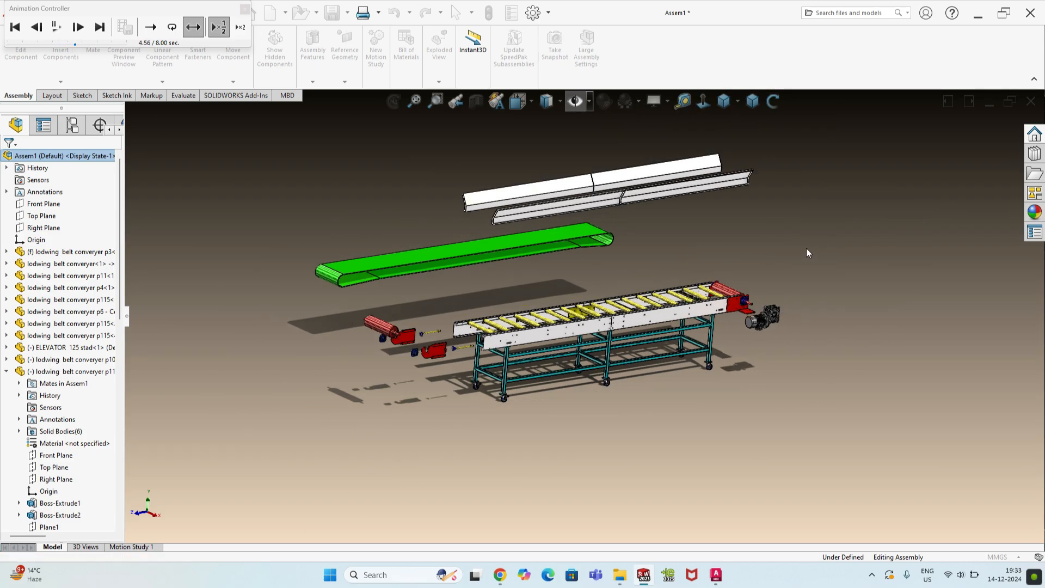
pyautogui.hotkey('ctrl', '3')
pyautogui.moveTo(828, 276); pyautogui.dragTo(713, 305, button='middle')
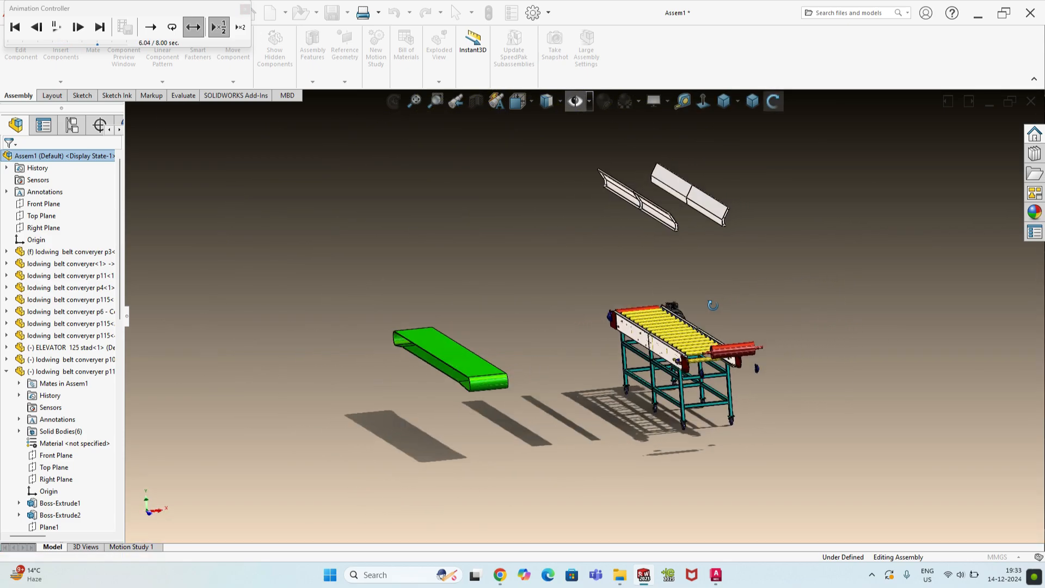
pyautogui.click(753, 101)
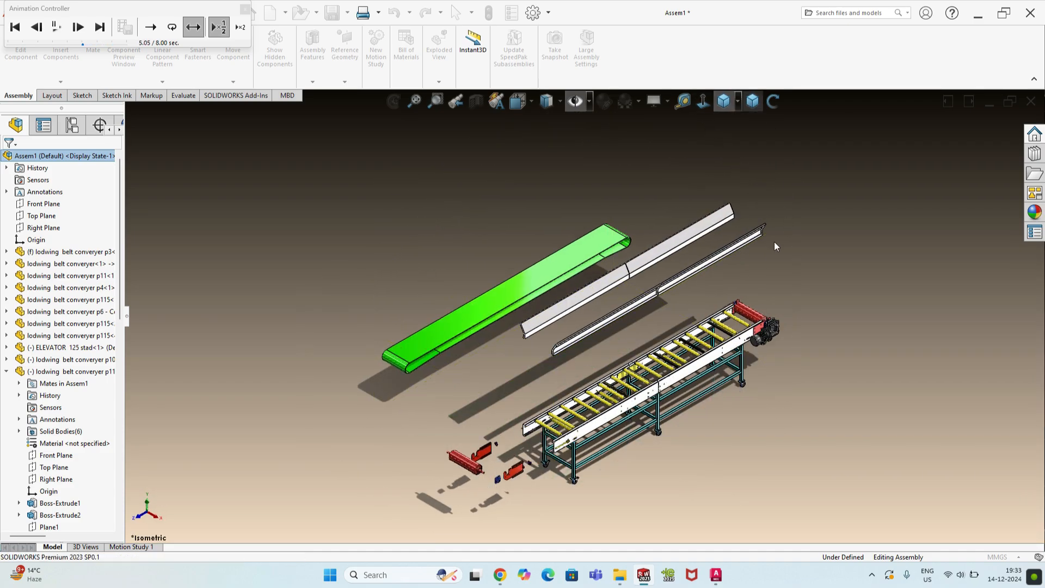
pyautogui.moveTo(773, 241); pyautogui.dragTo(780, 191, button='middle')
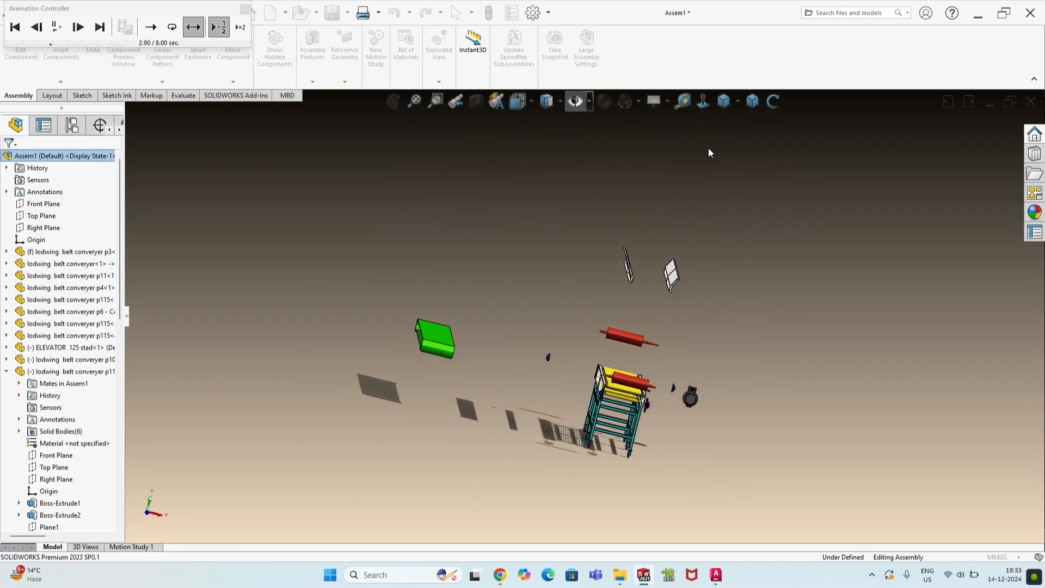
# - Watch the motor end of the conveyor up close during the animation and end the playback, leaving the assembly collapsed
pyautogui.click(547, 102)
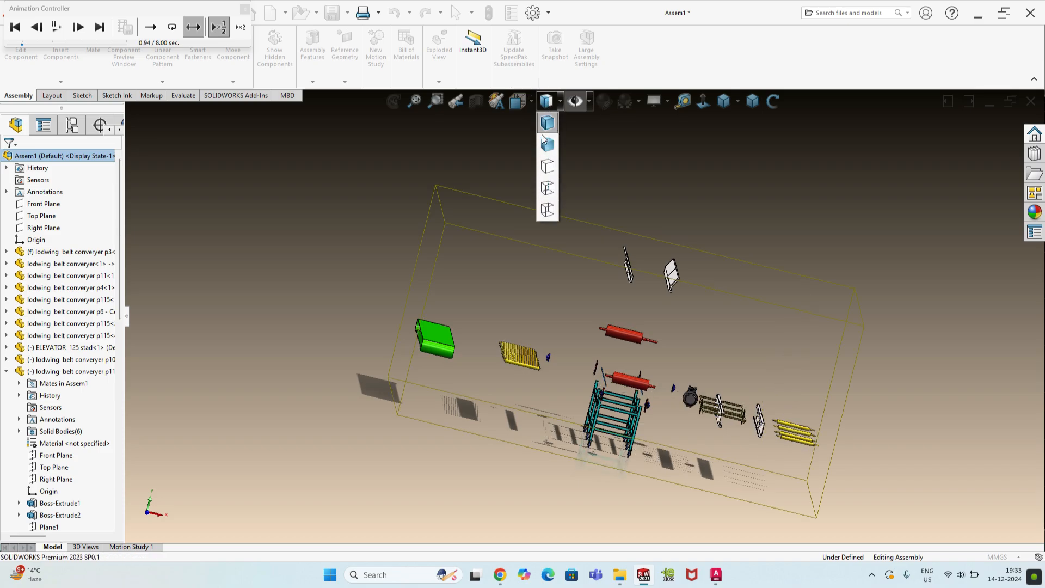
pyautogui.moveTo(675, 348); pyautogui.dragTo(623, 354, button='middle')
pyautogui.scroll(-5, 741, 373)
pyautogui.scroll(-5, 741, 373)
pyautogui.moveTo(741, 373); pyautogui.dragTo(675, 351, button='middle')
pyautogui.scroll(10, 676, 351)
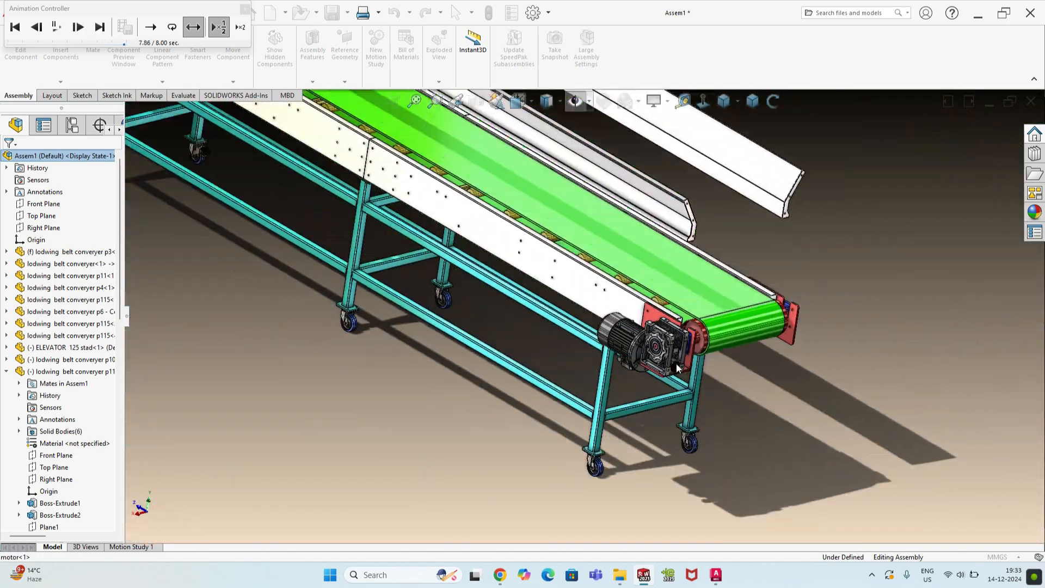
pyautogui.click(245, 9)
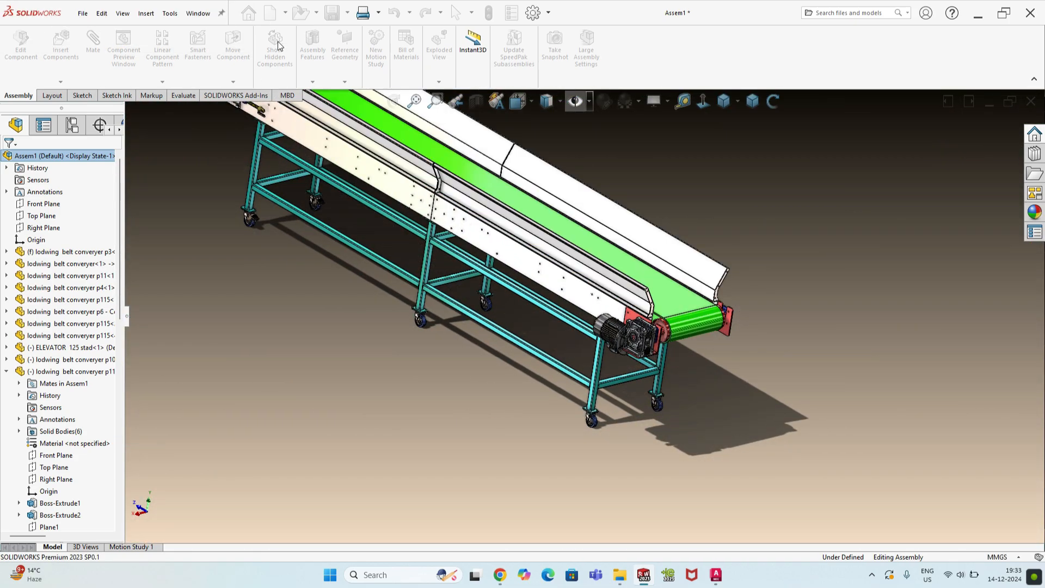
# - Examine the assembled conveyor's red tail bearing plate, tensioning screw, belt drum and overall frame from several sides
pyautogui.scroll(3, 508, 252)
pyautogui.moveTo(508, 252); pyautogui.dragTo(479, 226, button='middle')
pyautogui.scroll(-8, 367, 180)
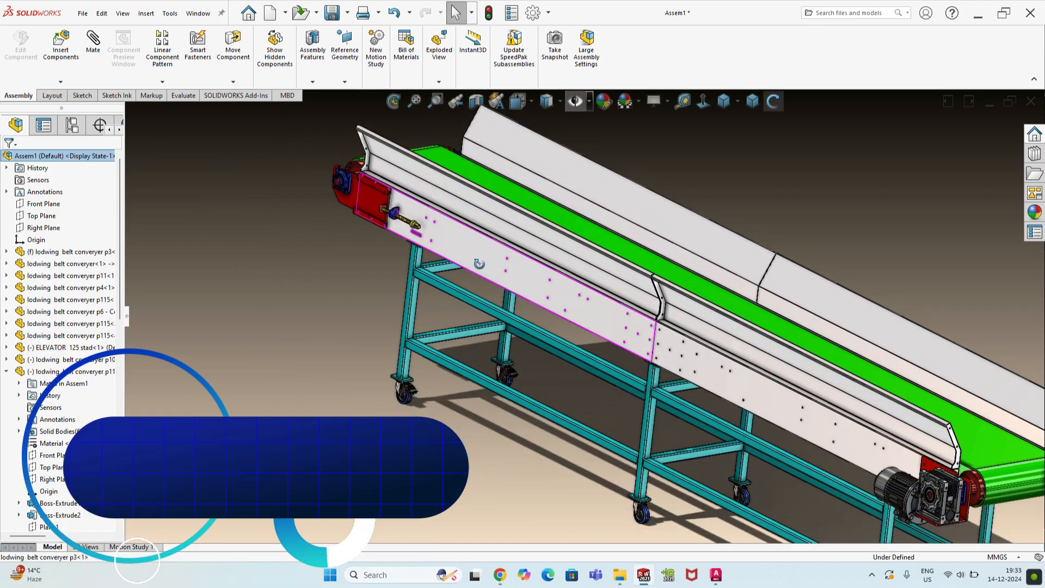
pyautogui.scroll(-6, 566, 196)
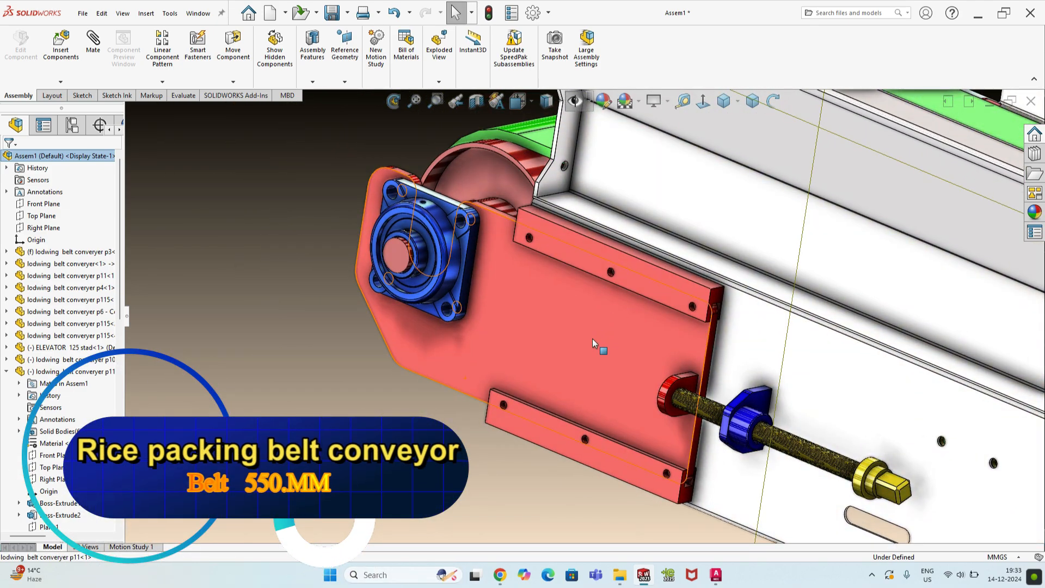
pyautogui.moveTo(592, 338); pyautogui.dragTo(713, 375, button='middle')
pyautogui.scroll(6, 694, 359)
pyautogui.scroll(3, 642, 329)
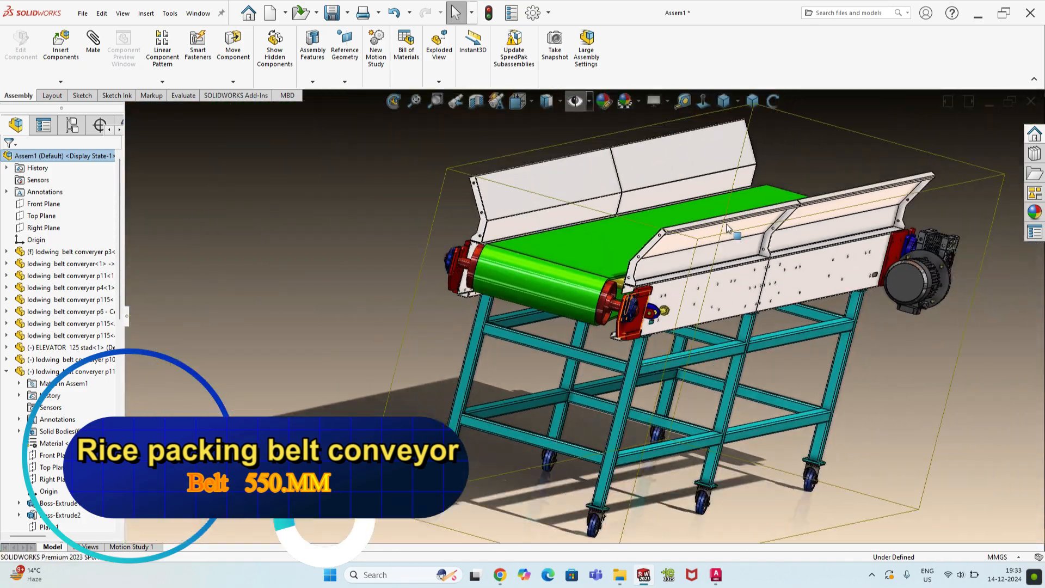
pyautogui.scroll(4, 672, 207)
pyautogui.moveTo(661, 272); pyautogui.dragTo(632, 140, button='middle')
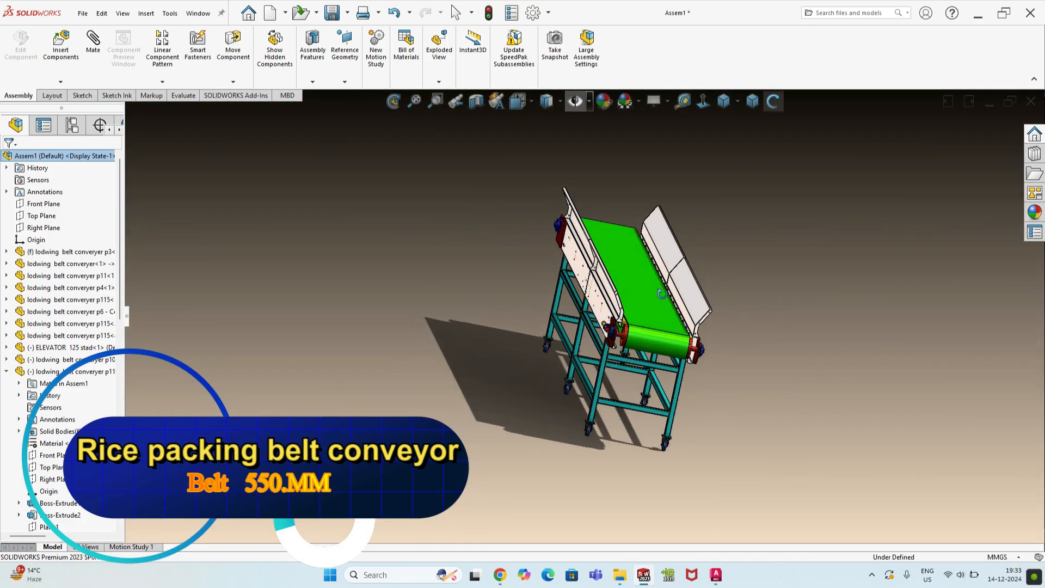
# - View the assembled conveyor in the Front, Right and Isometric orientations
pyautogui.click(516, 103)
pyautogui.click(493, 368)
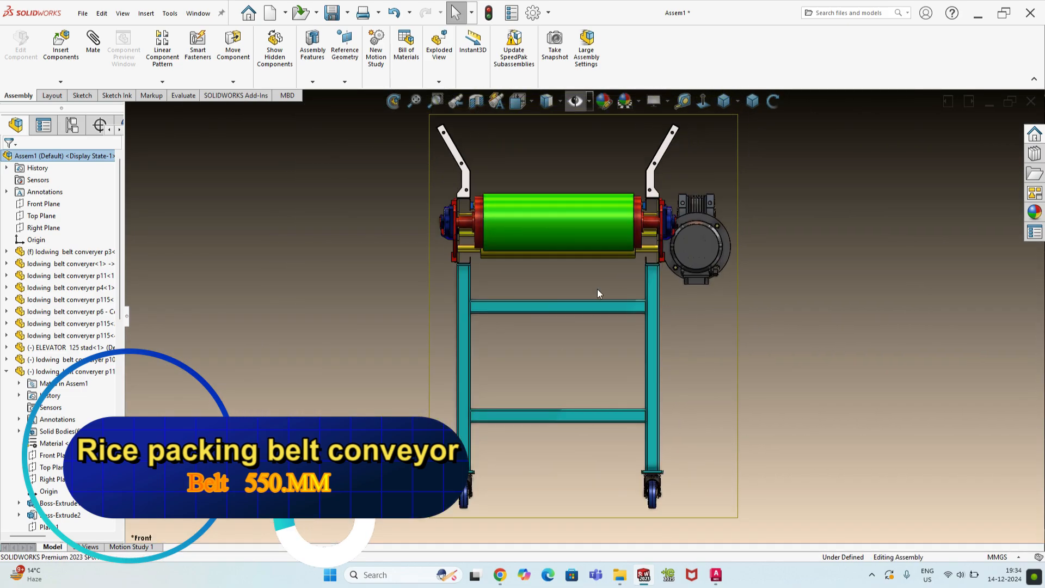
pyautogui.hotkey('ctrl', '4')
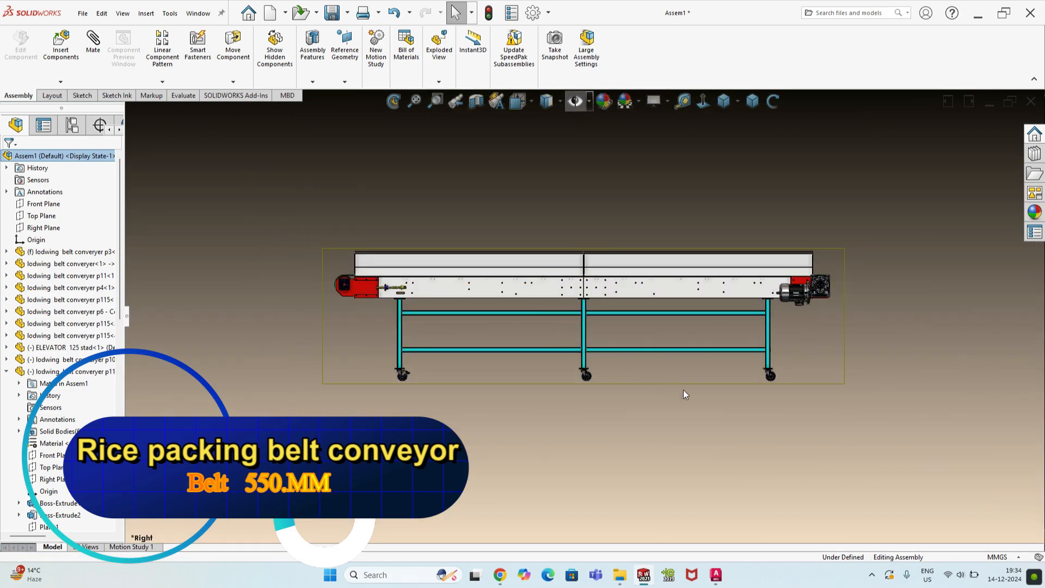
pyautogui.click(753, 101)
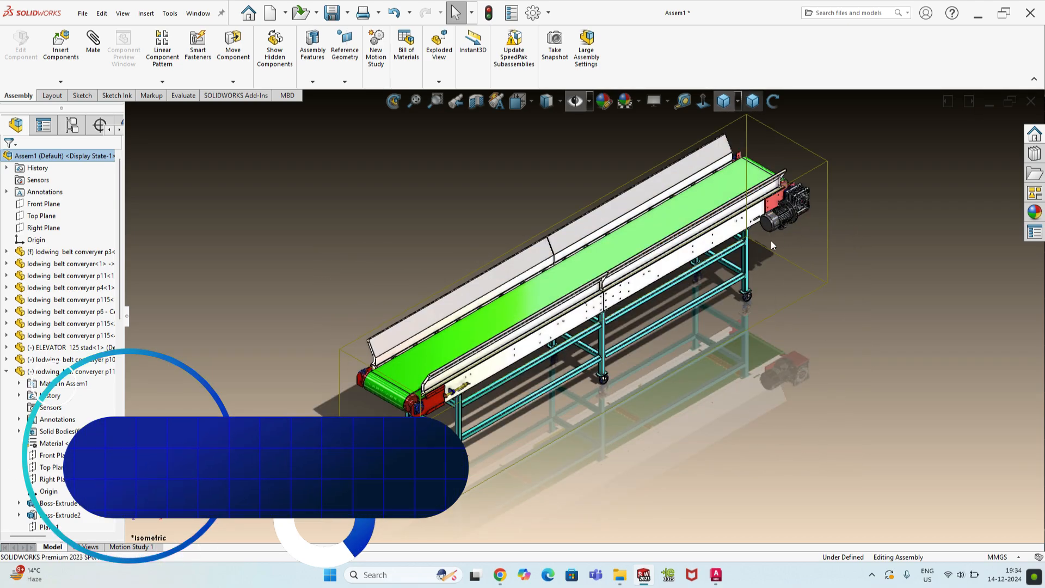
# - Examine the conveyor from its motor end, in the Dimetric orientation and from a lower side angle
pyautogui.moveTo(602, 322); pyautogui.dragTo(488, 304, button='middle')
pyautogui.scroll(1, 489, 302)
pyautogui.scroll(-2, 510, 253)
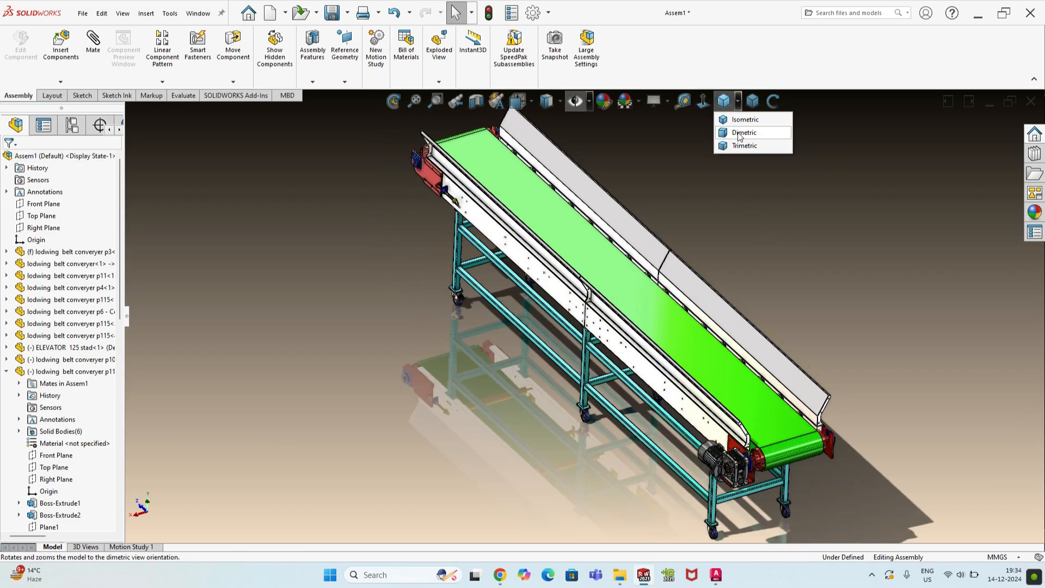
pyautogui.click(743, 132)
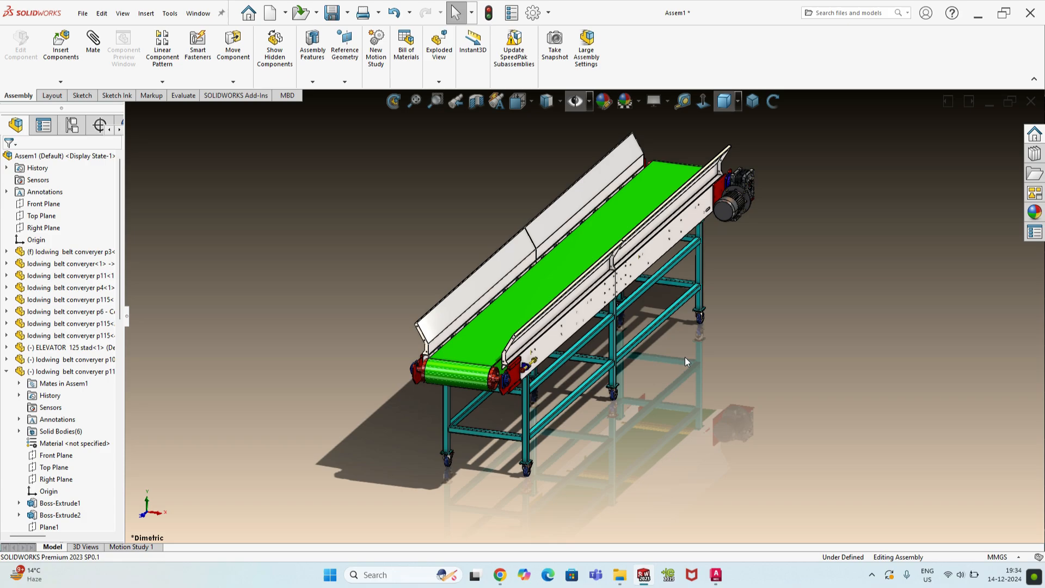
pyautogui.moveTo(685, 362); pyautogui.dragTo(671, 323, button='middle')
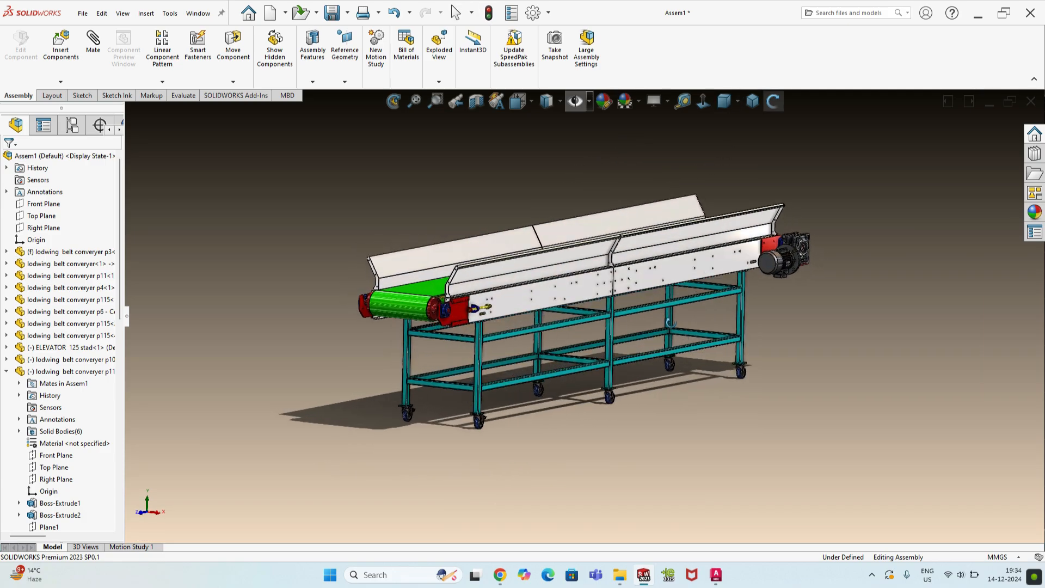